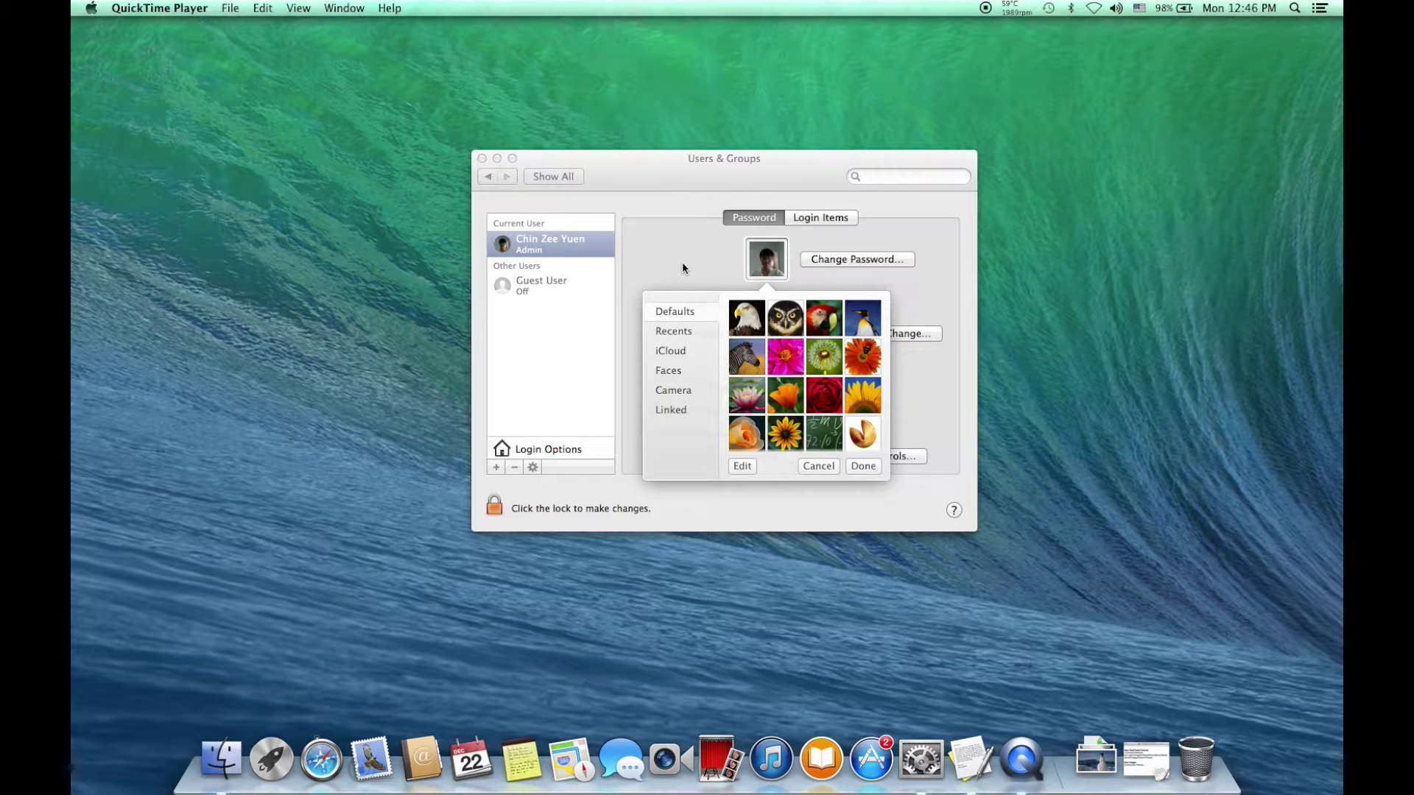
# Browse the Recents, Camera and Defaults picture sources, then close Users & Groups without changing the picture
pyautogui.click(694, 331)
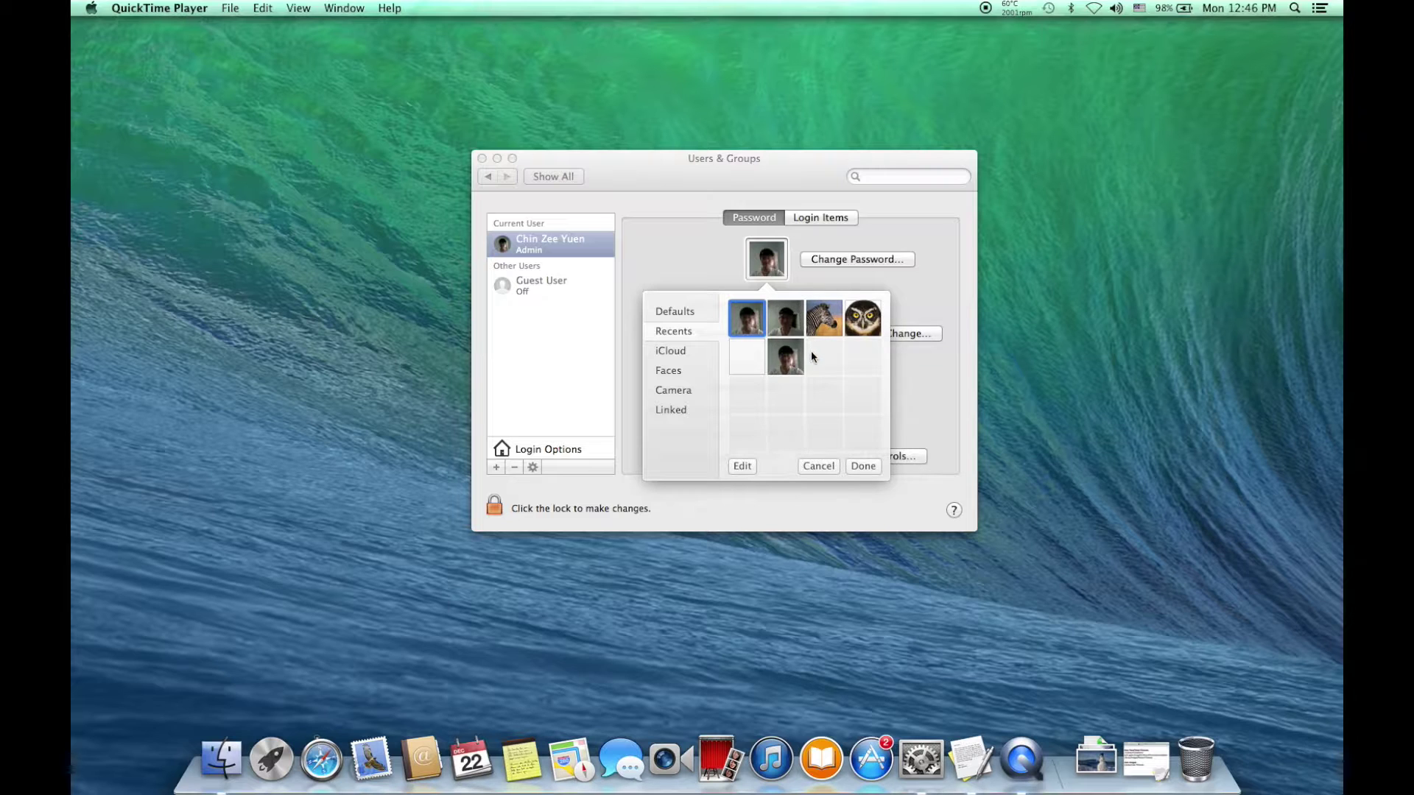
pyautogui.click(669, 392)
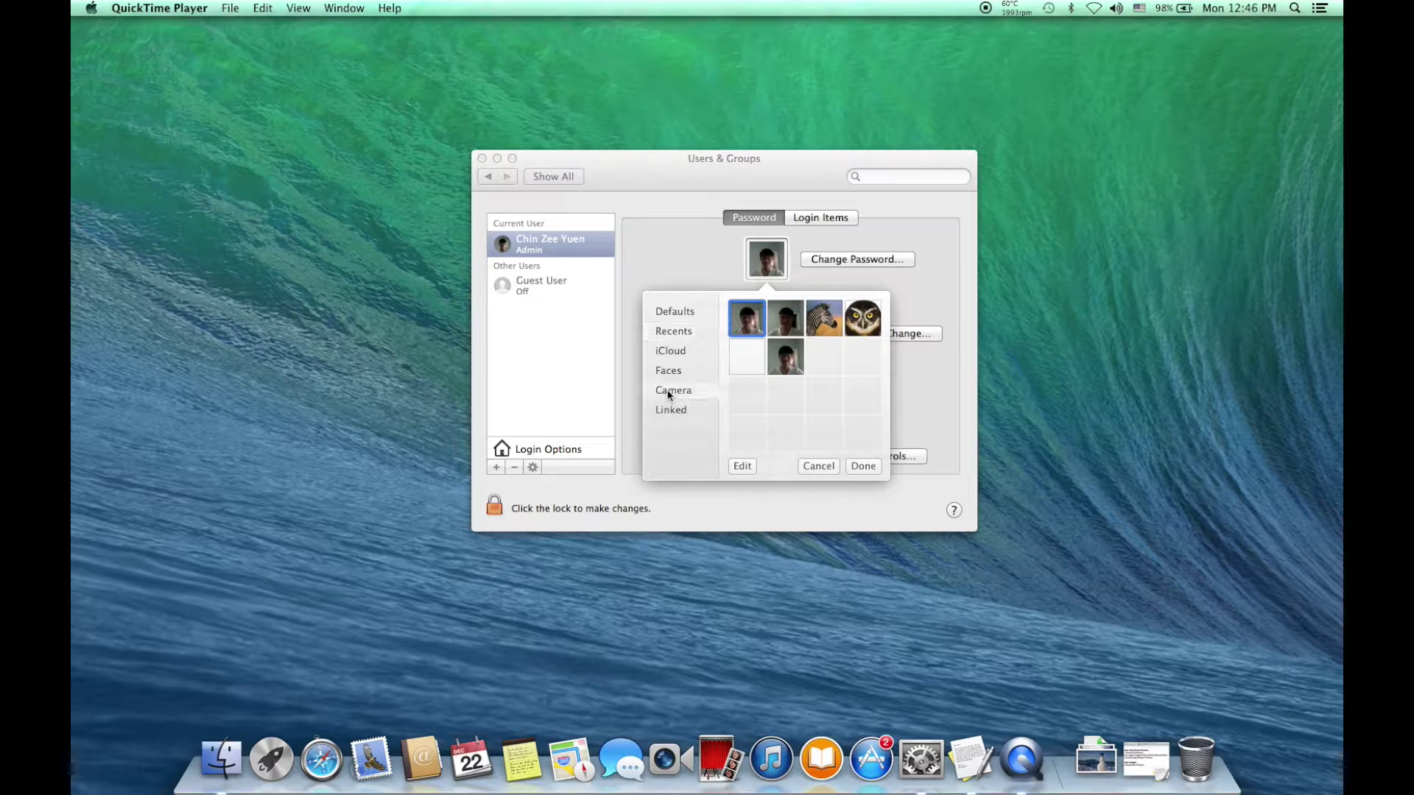
pyautogui.click(700, 315)
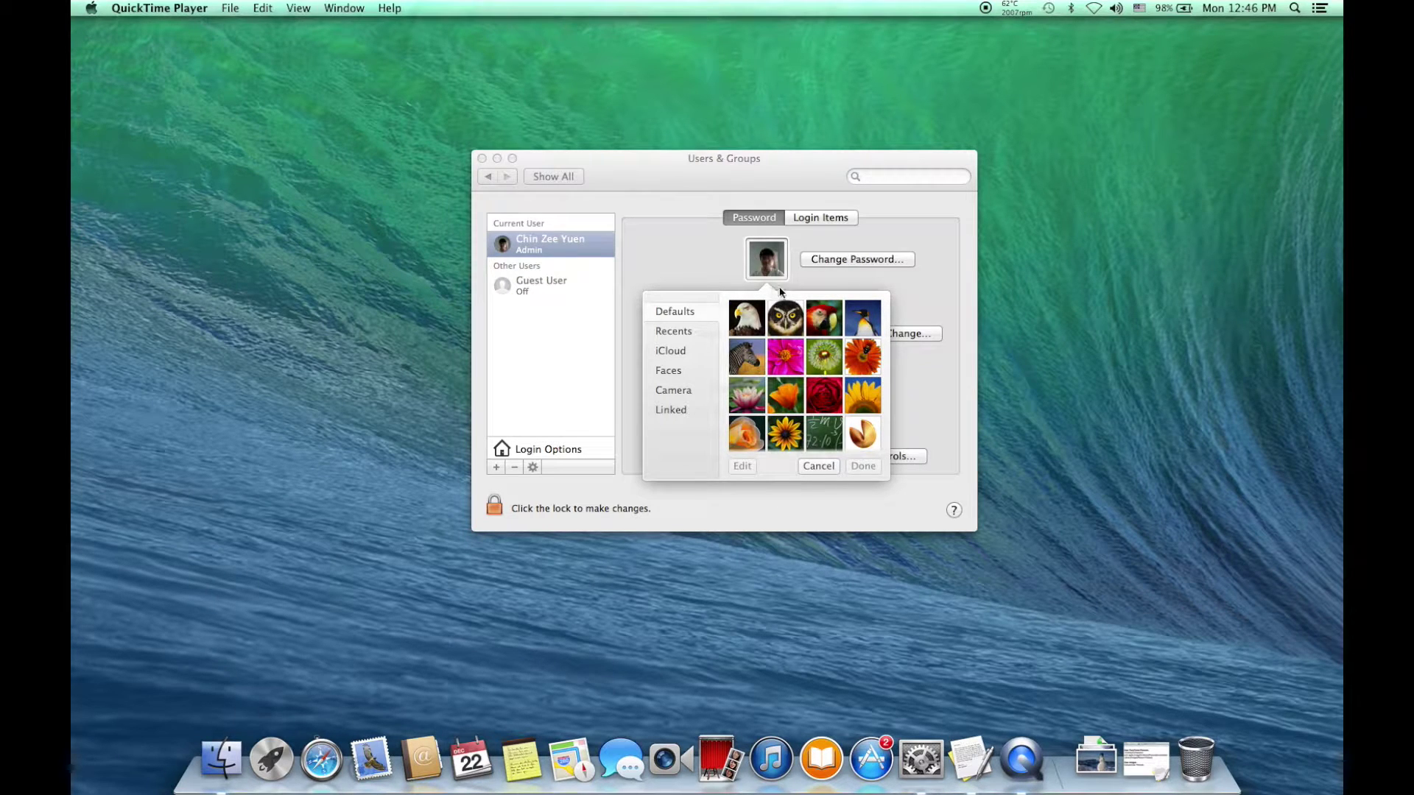
pyautogui.scroll(-10, 810, 446)
pyautogui.scroll(10, 809, 447)
pyautogui.click(480, 159)
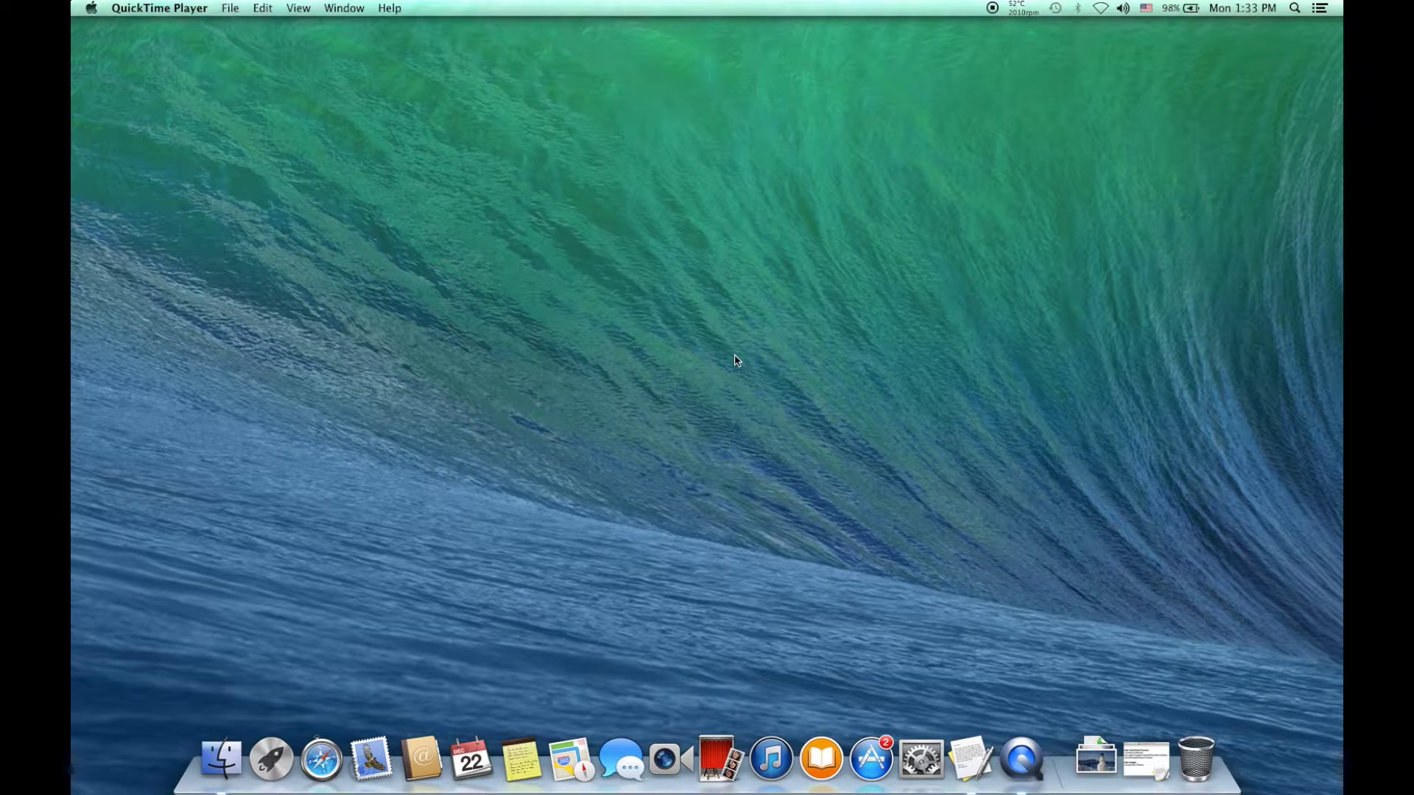
# Open a Finder window on the home folder and briefly select its Library folder
pyautogui.click(221, 737)
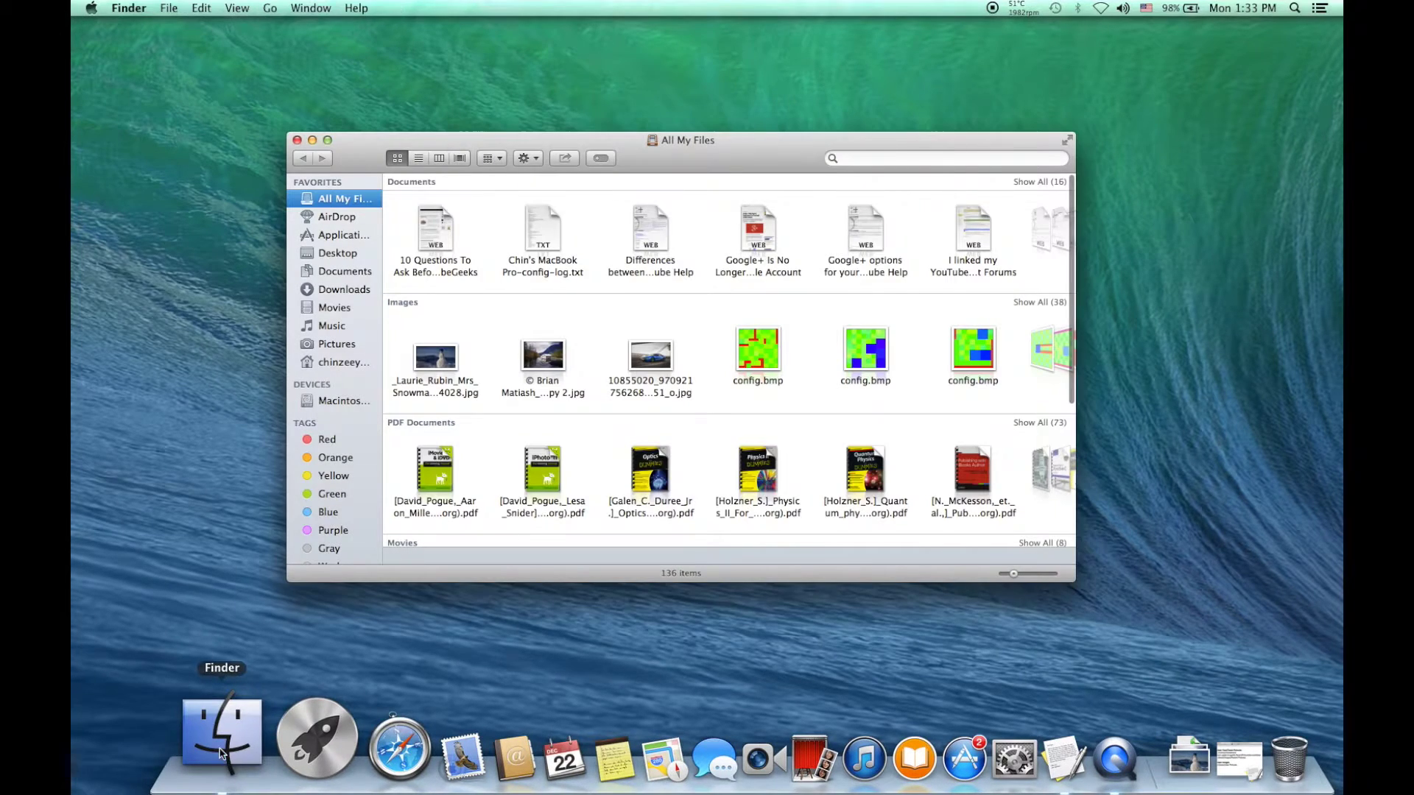
pyautogui.click(331, 363)
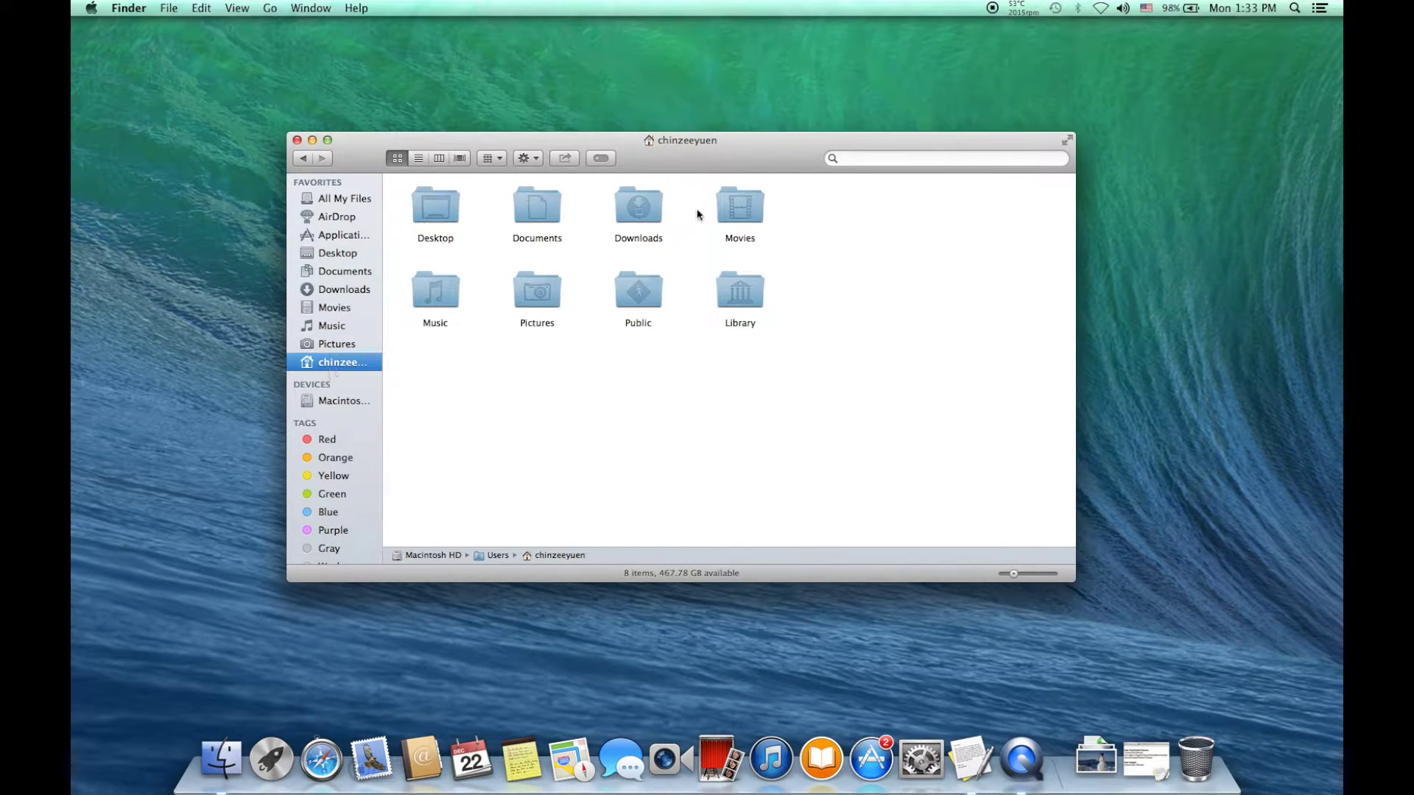
pyautogui.click(739, 299)
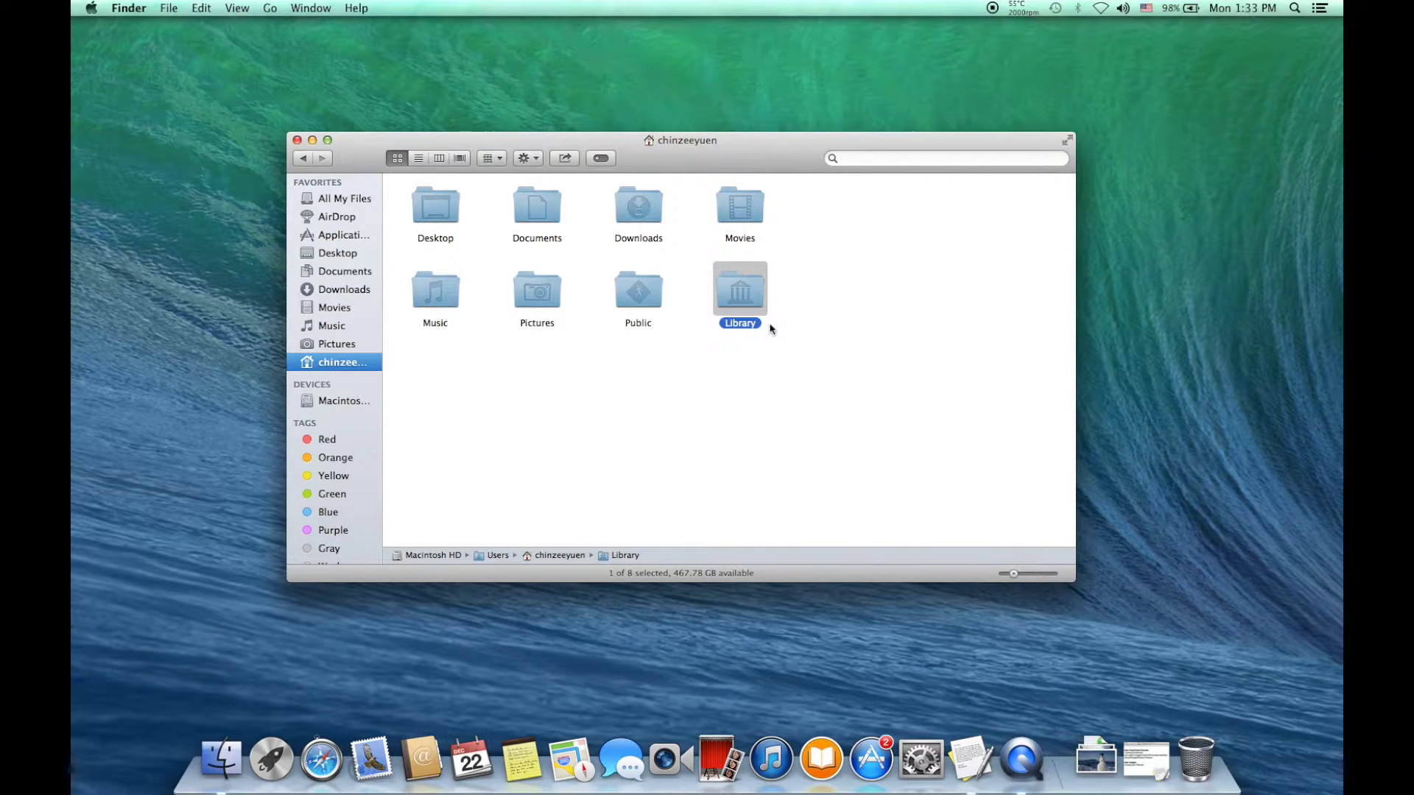
pyautogui.click(715, 332)
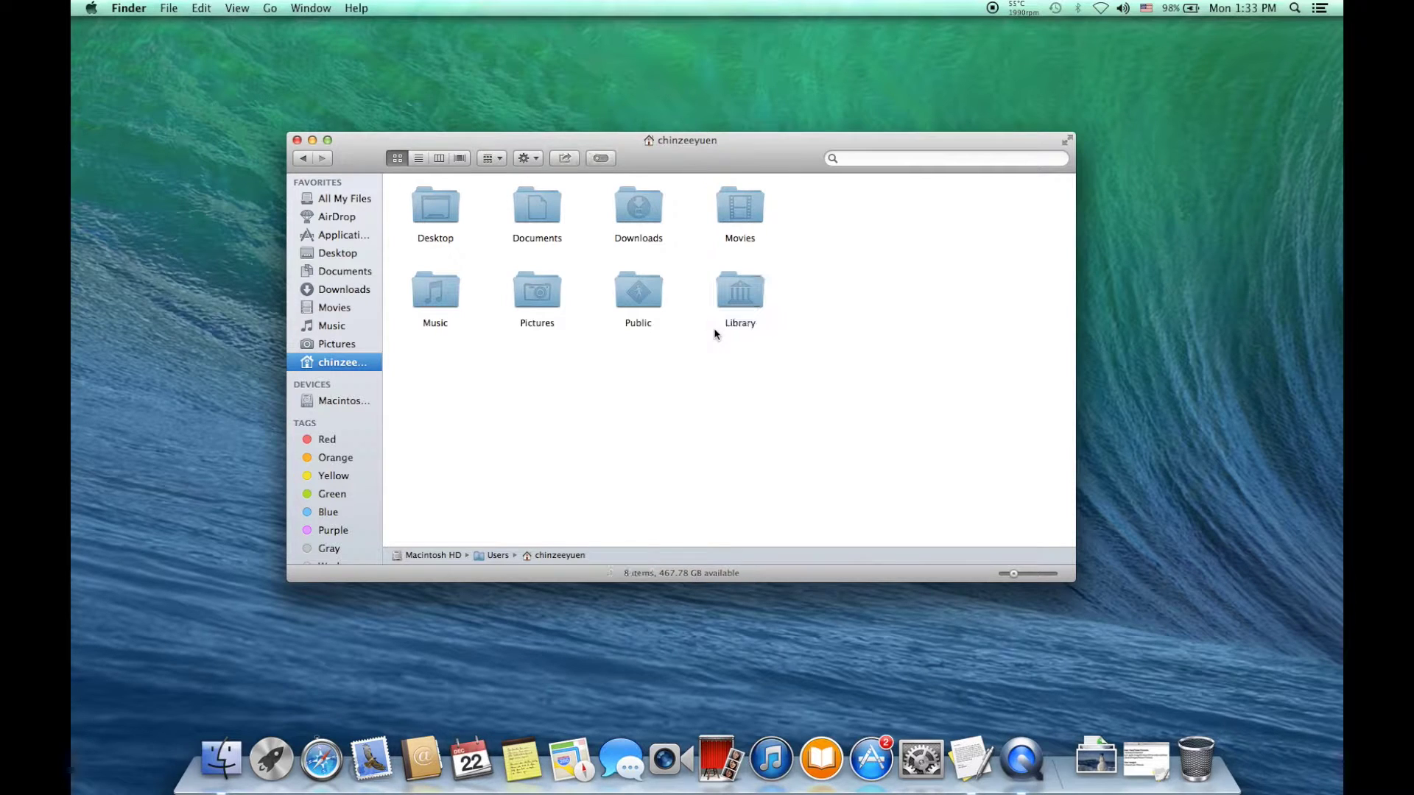
# Bring up Go to Folder with the ~/Library/ path, then cancel it
pyautogui.click(268, 8)
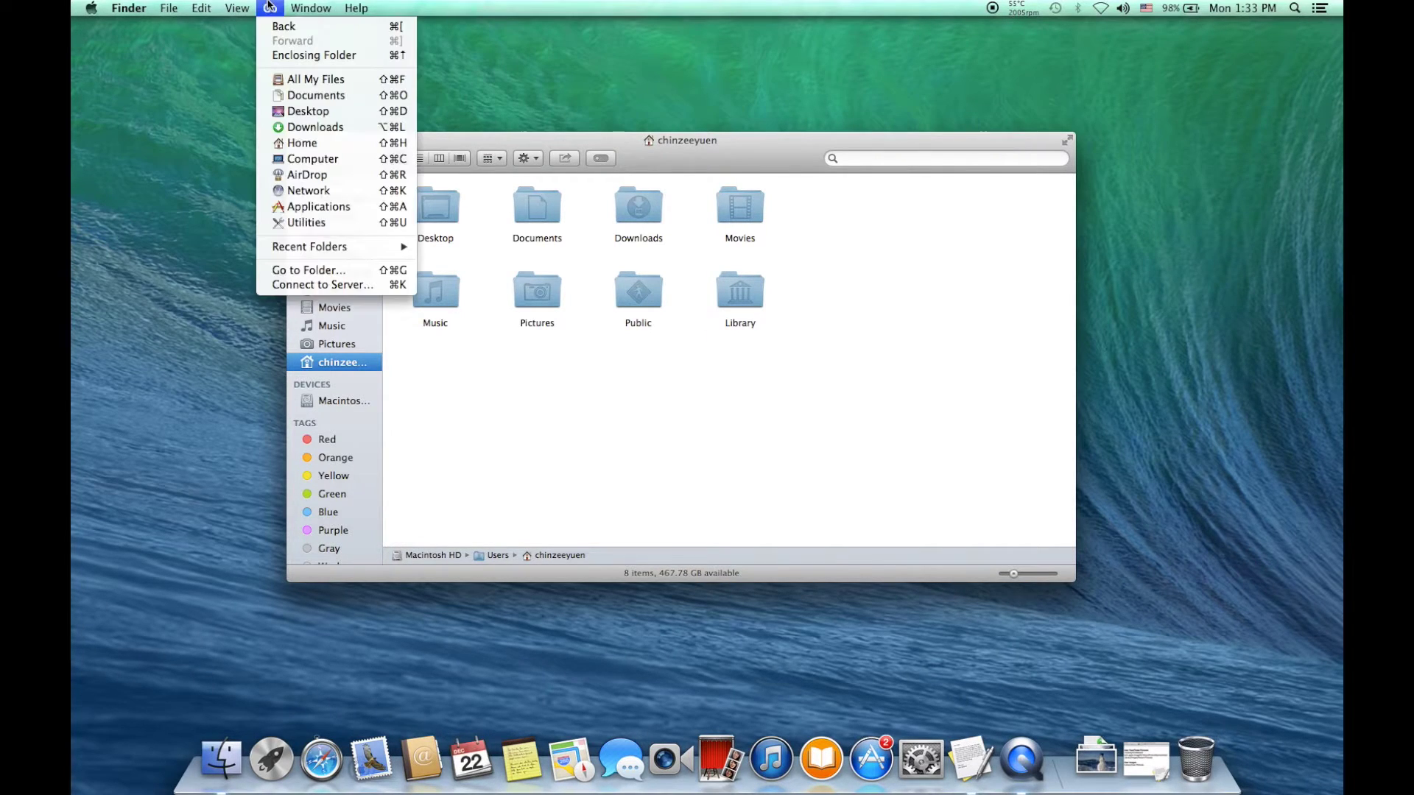
pyautogui.click(292, 273)
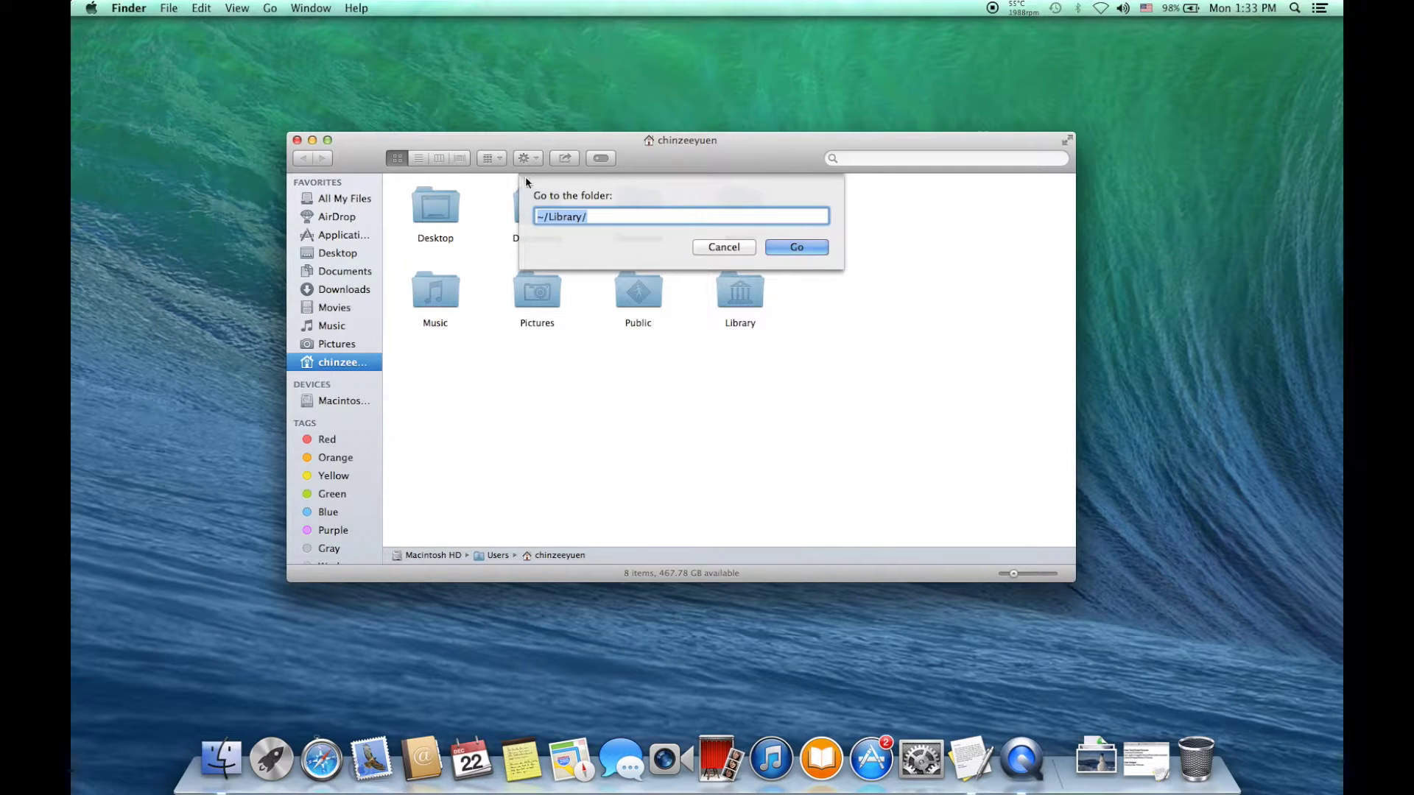
pyautogui.click(541, 217)
pyautogui.moveTo(550, 217); pyautogui.dragTo(589, 217)
pyautogui.click(747, 251)
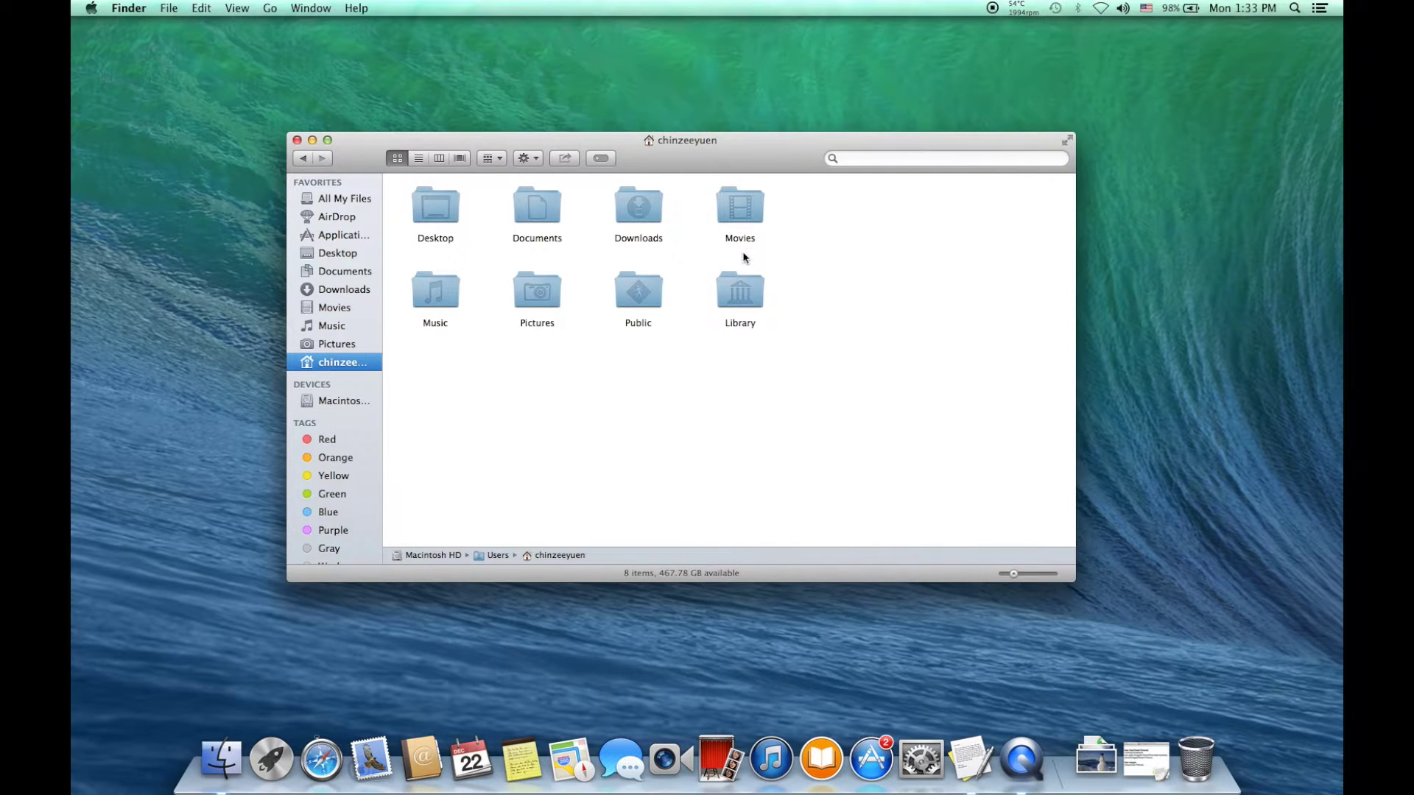
# Toggle Show Library Folder in the home folder's view options, then select and deselect Library
pyautogui.rightClick(704, 378)
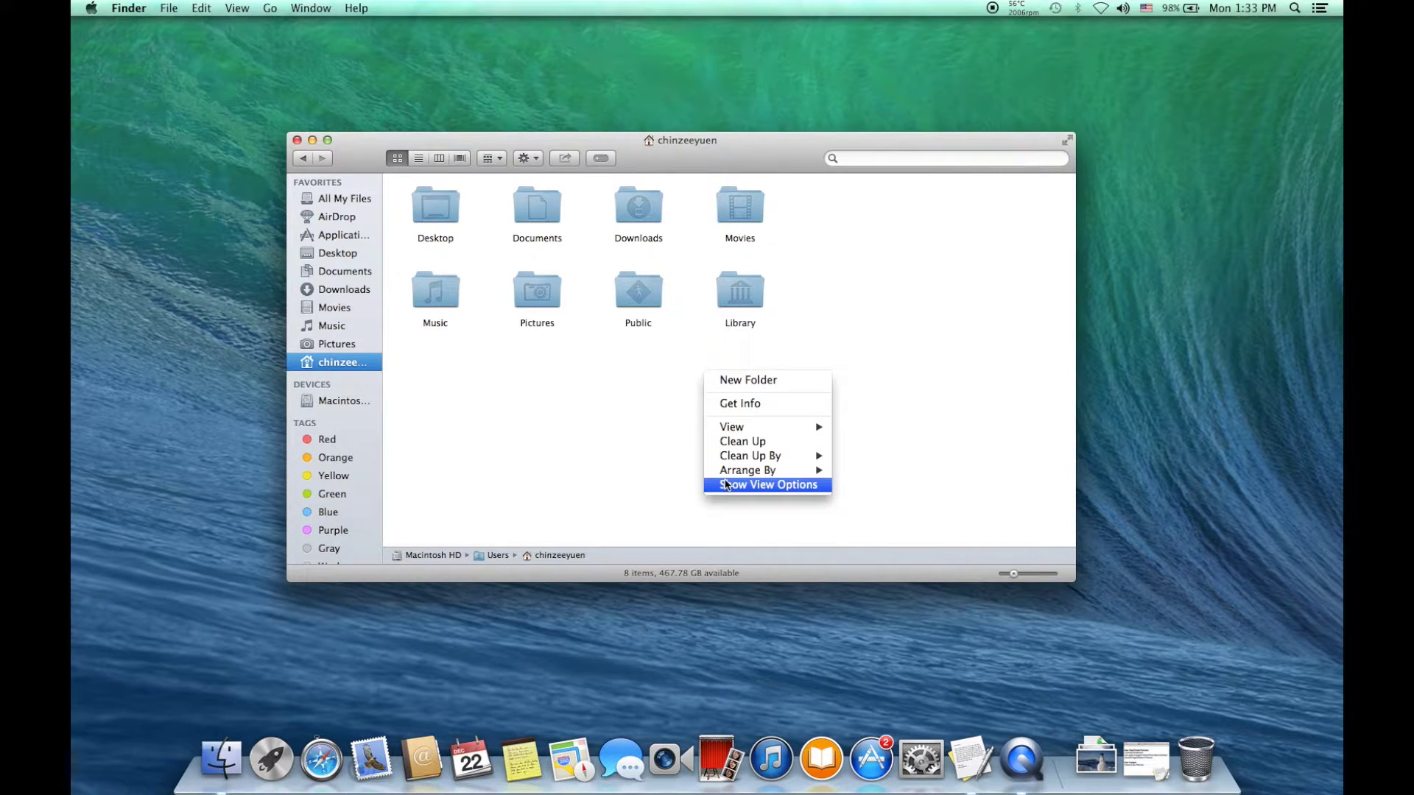
pyautogui.click(736, 486)
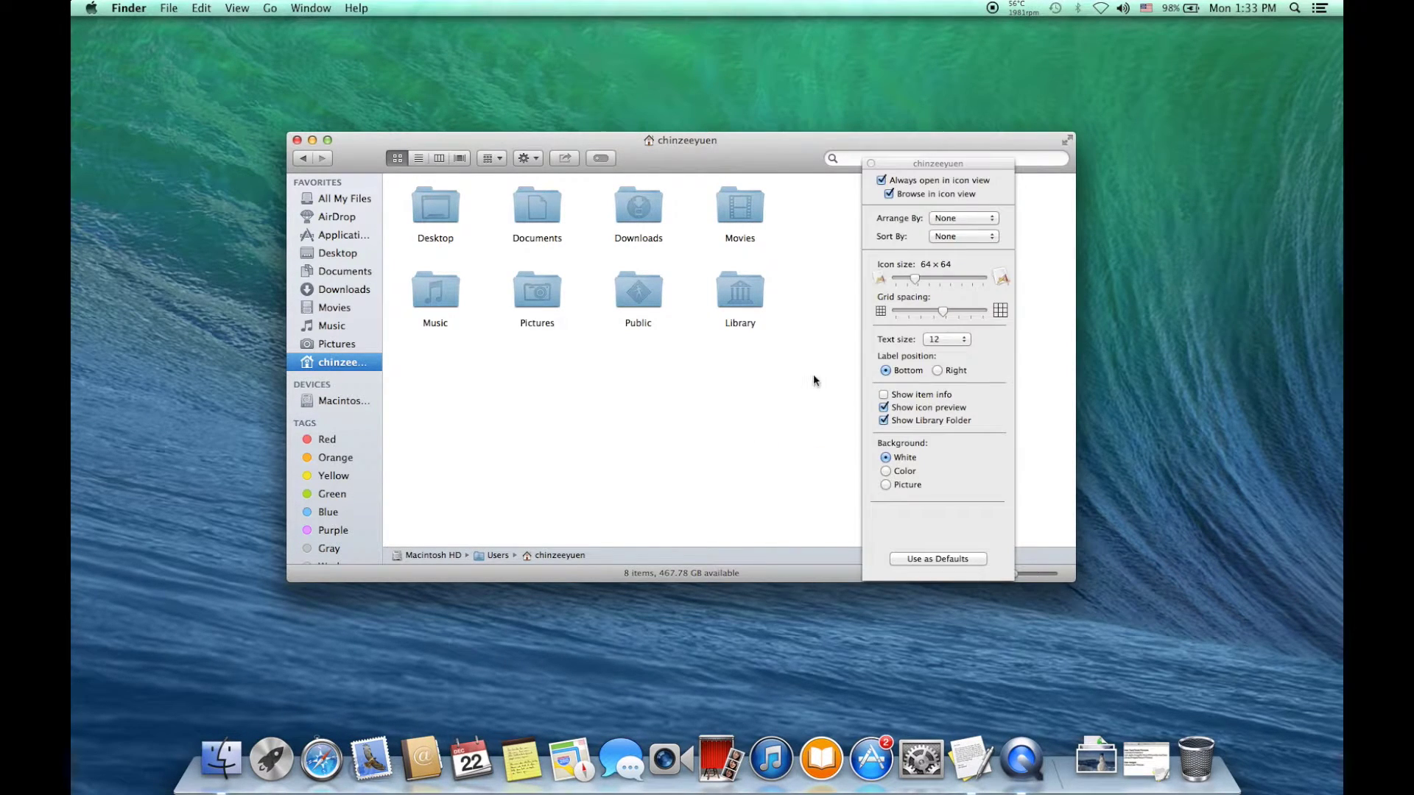
pyautogui.click(900, 423)
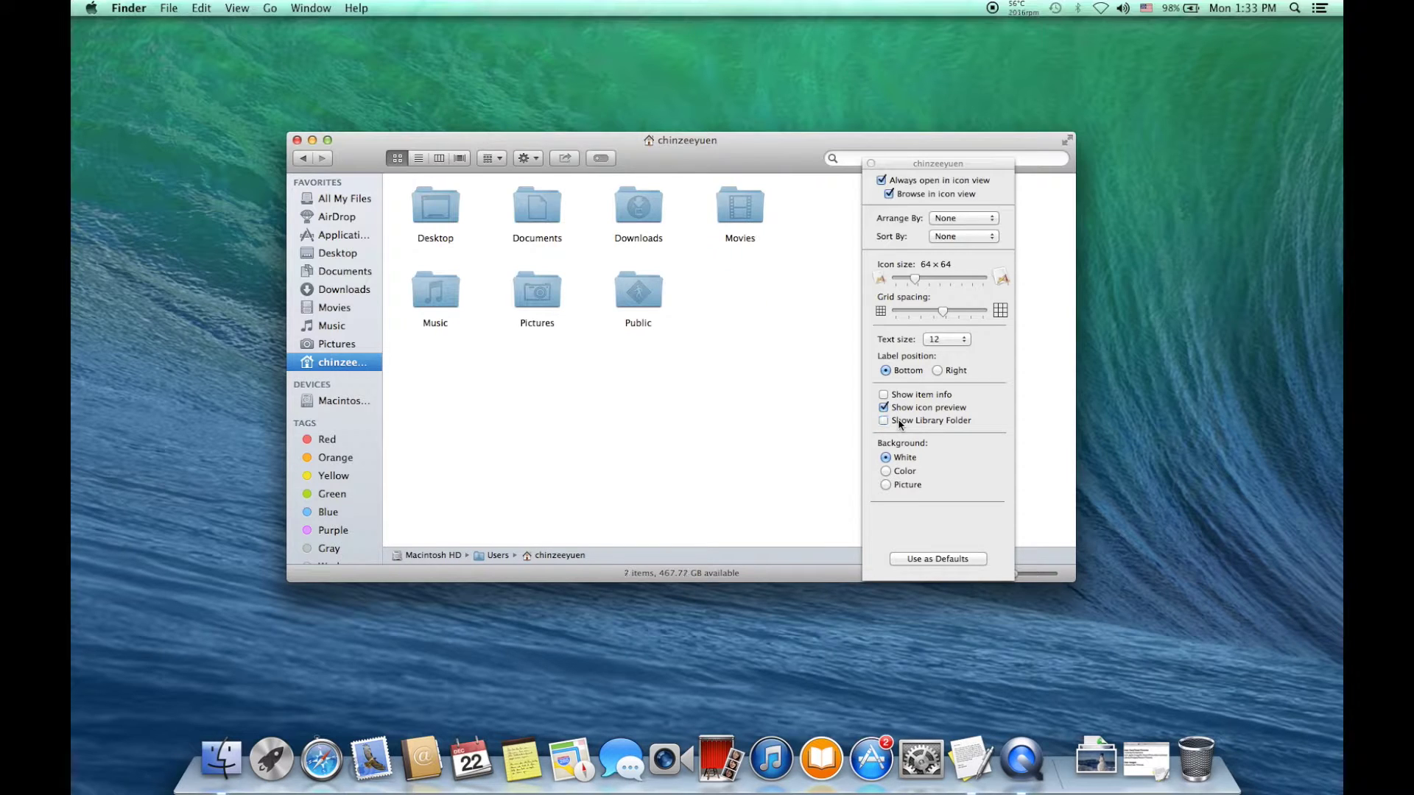
pyautogui.click(871, 165)
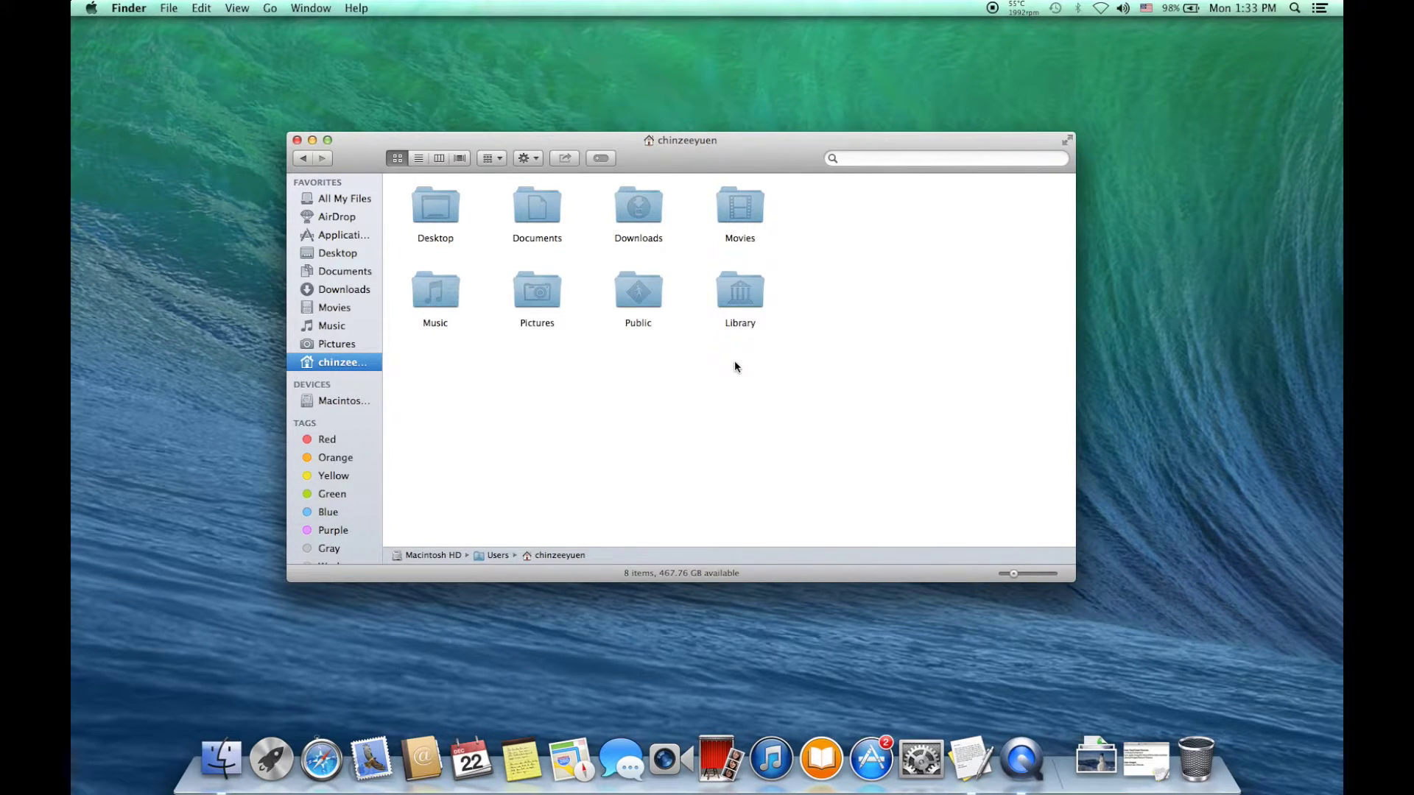
pyautogui.click(738, 301)
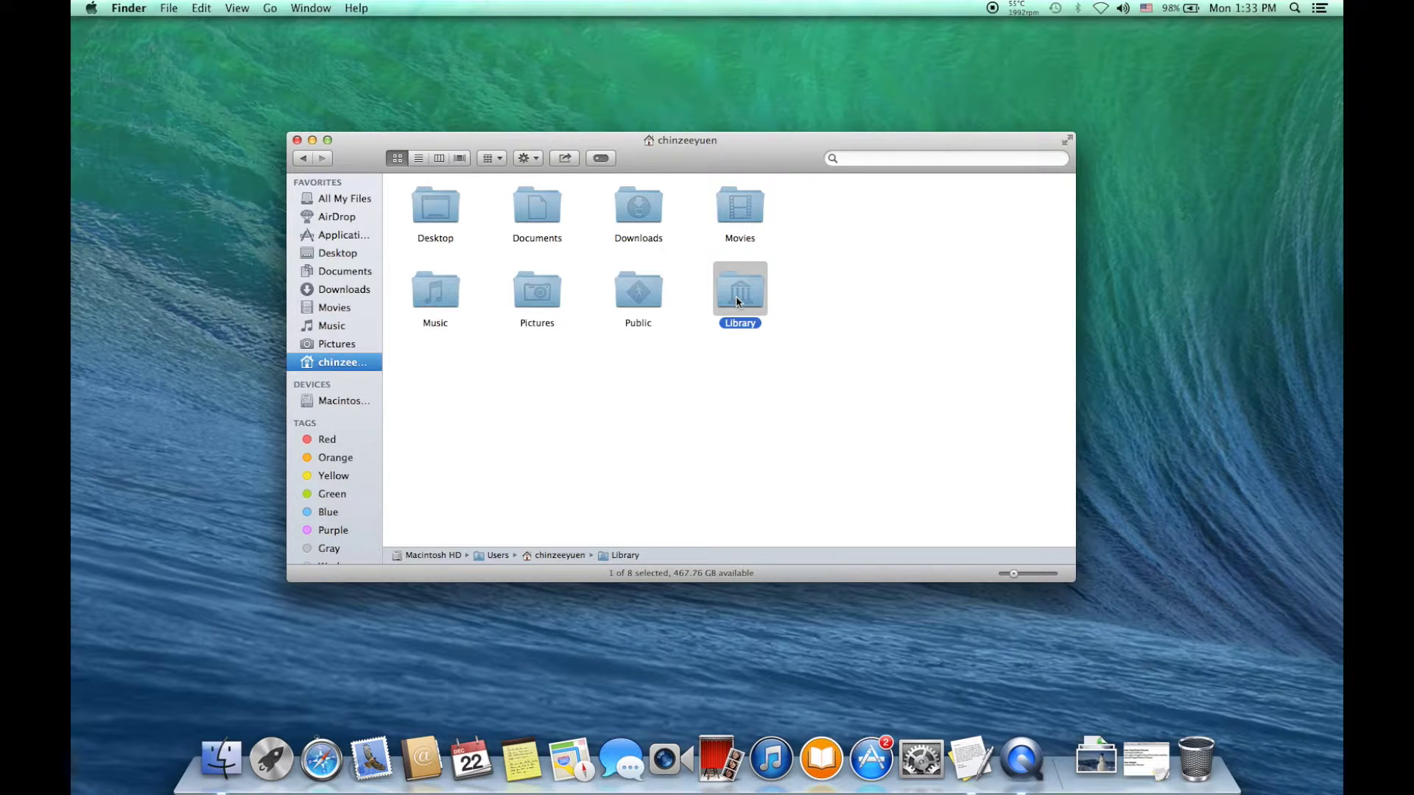
pyautogui.click(460, 415)
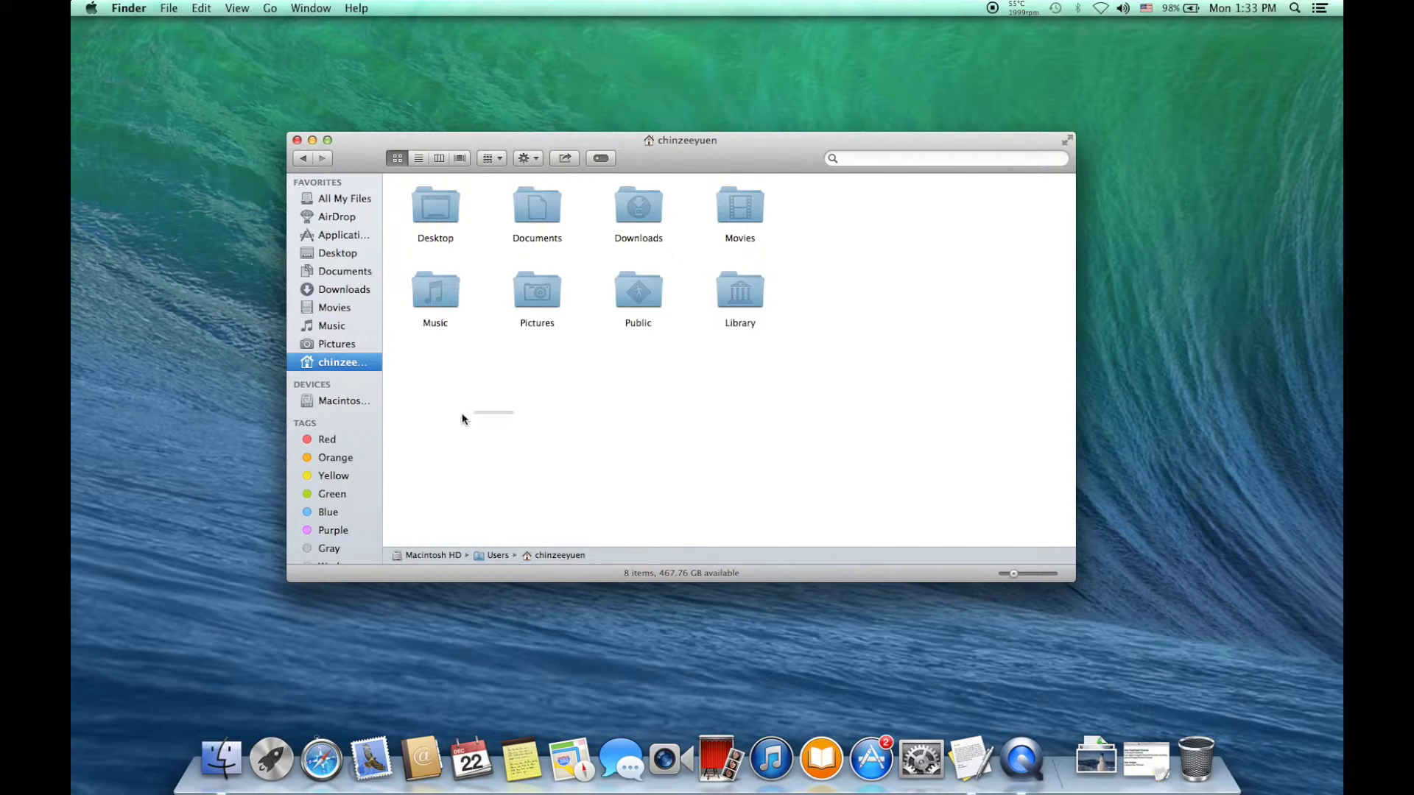
# Select the startup disk's system Library, then return home and select the home Library folder
pyautogui.click(323, 405)
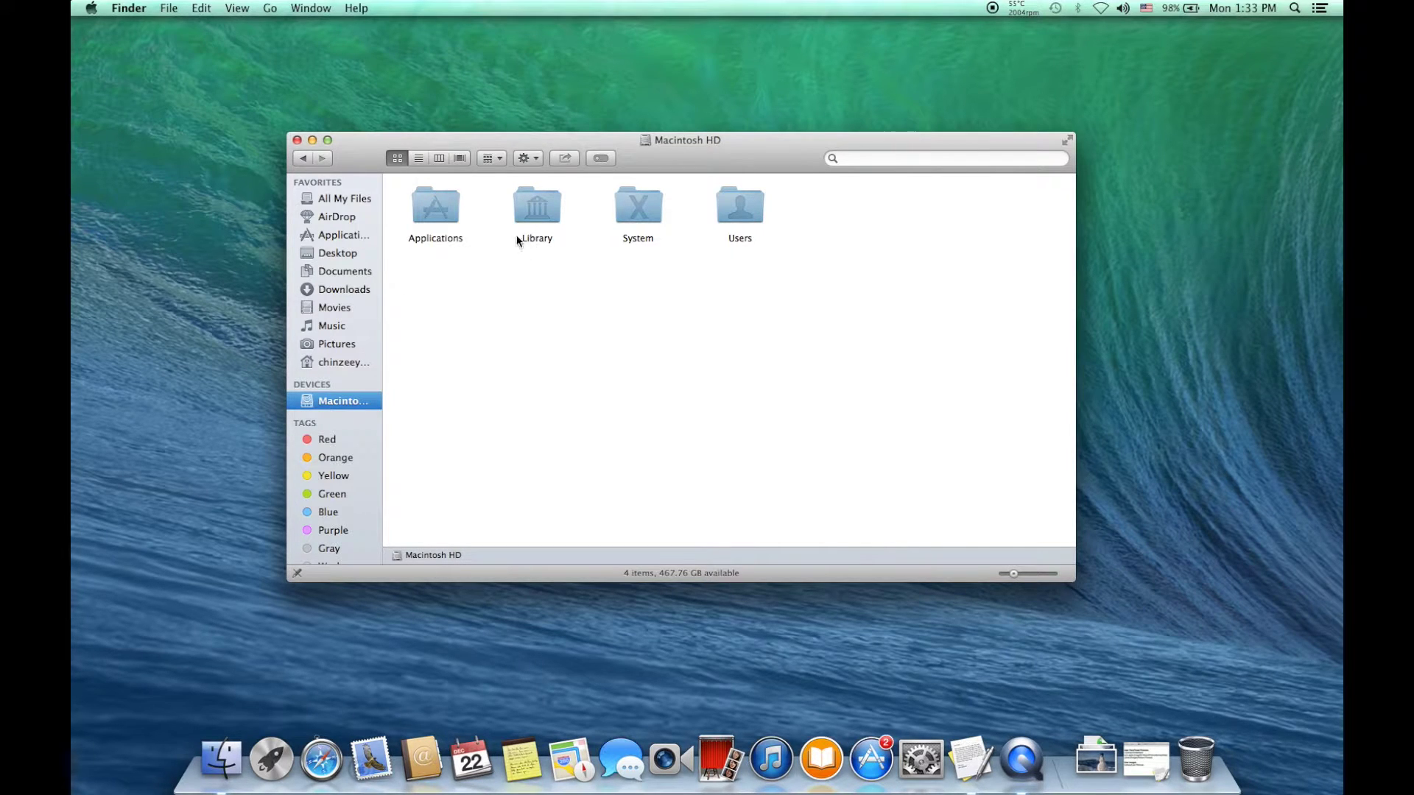
pyautogui.click(540, 217)
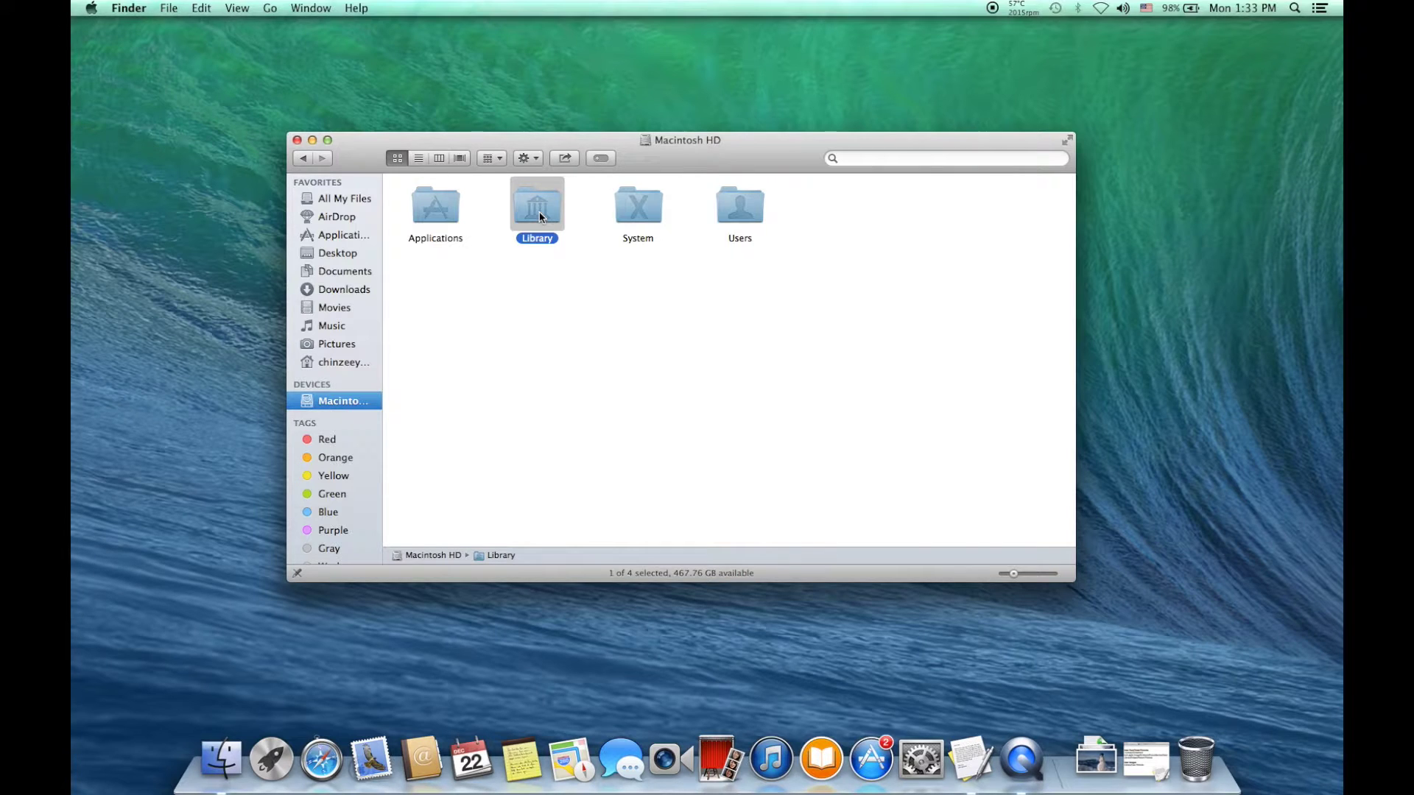
pyautogui.click(320, 366)
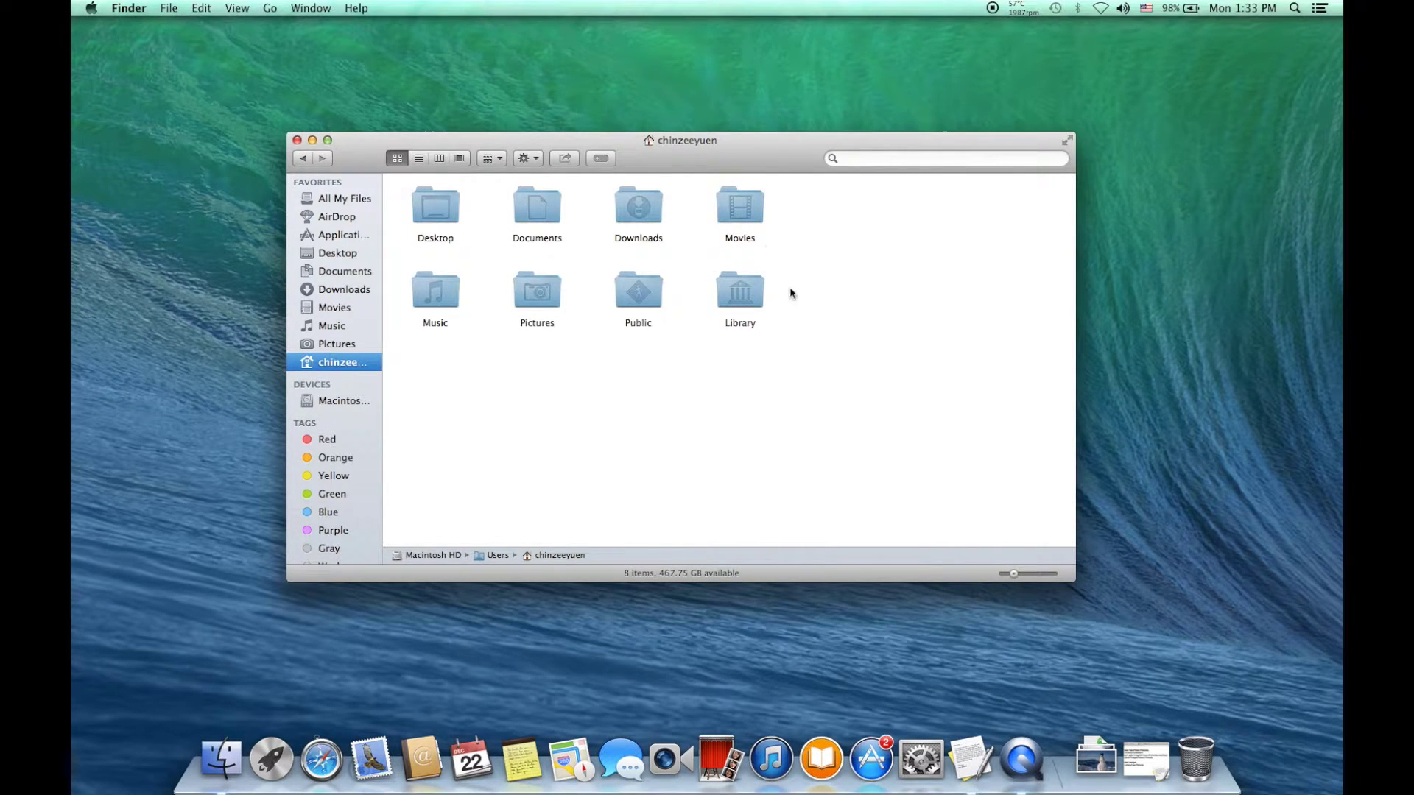
pyautogui.click(717, 289)
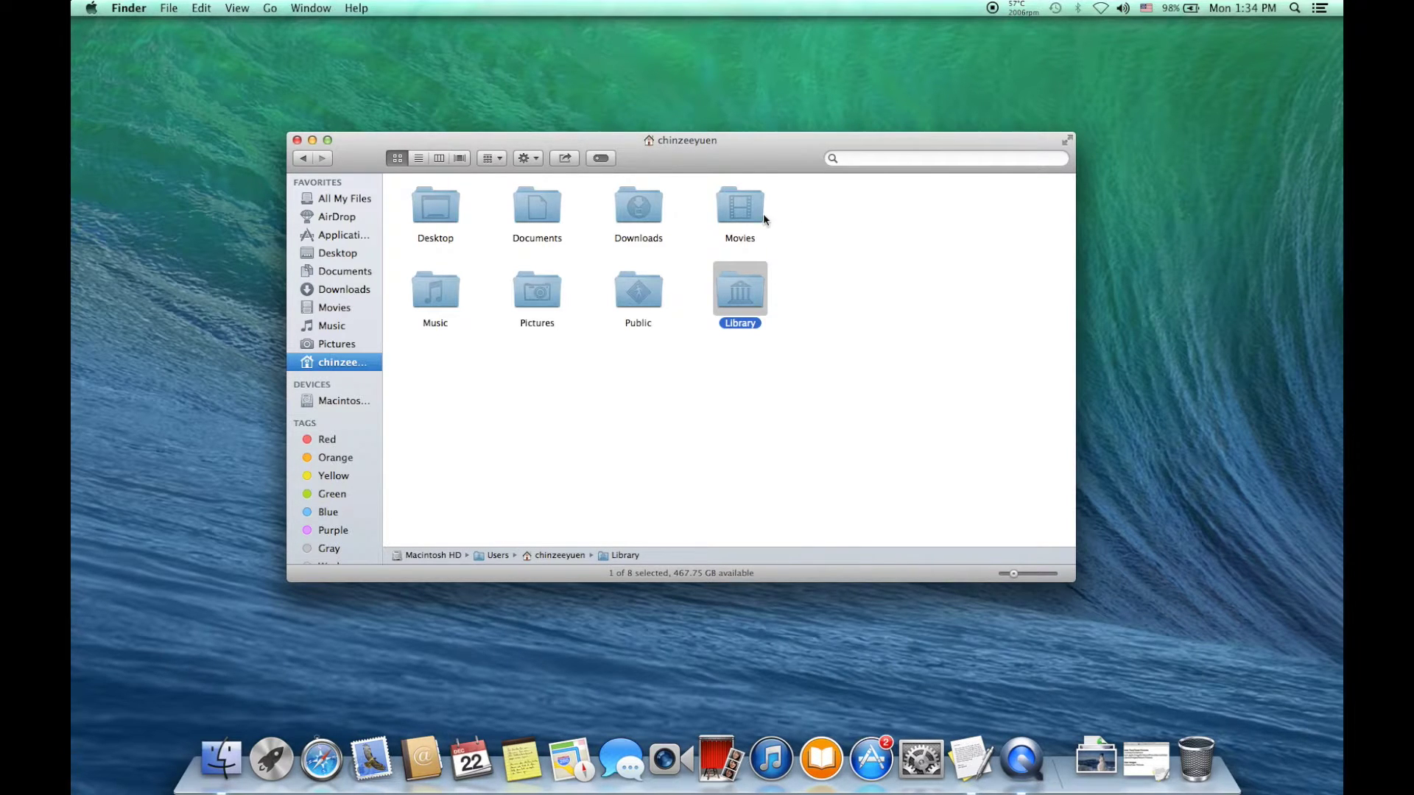
pyautogui.click(791, 301)
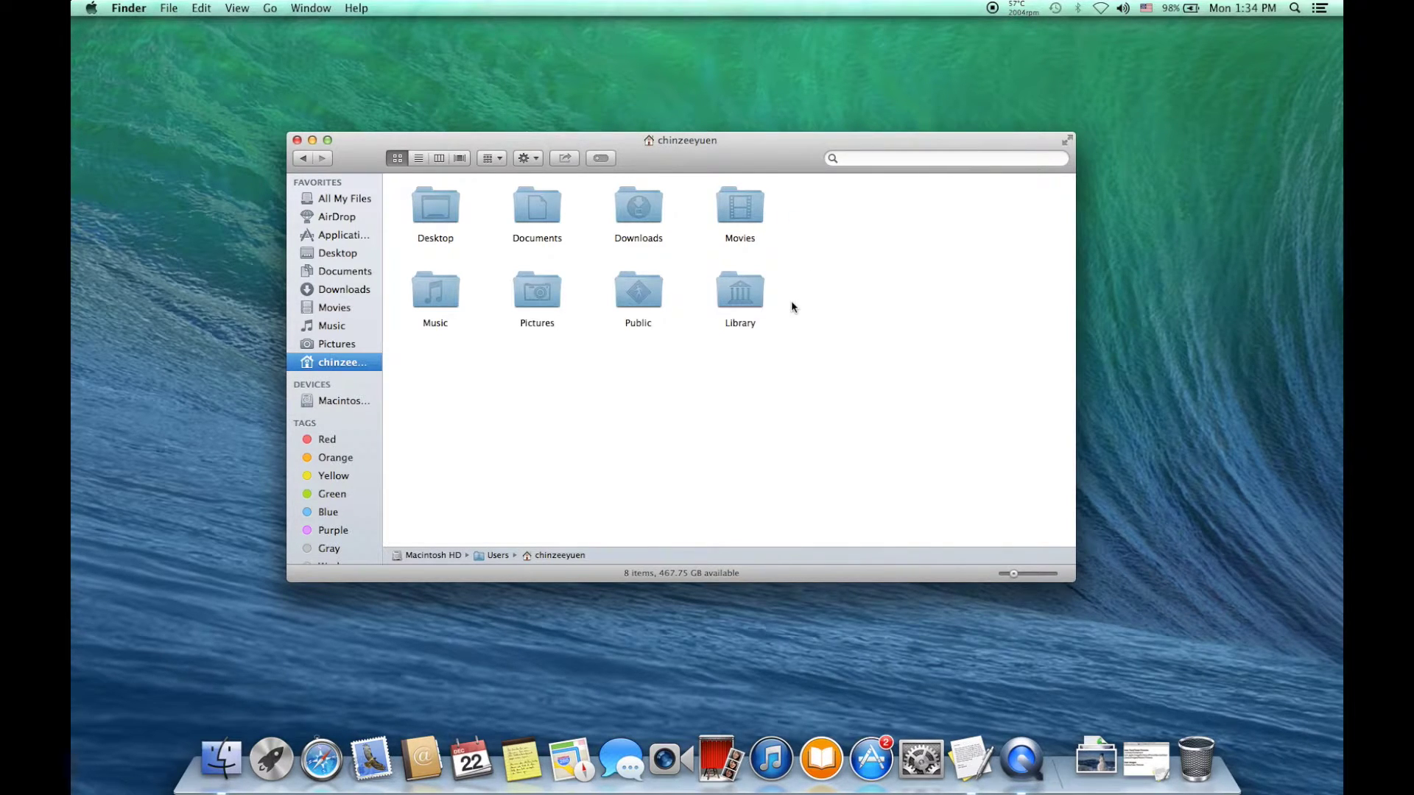
pyautogui.moveTo(791, 306); pyautogui.dragTo(759, 286)
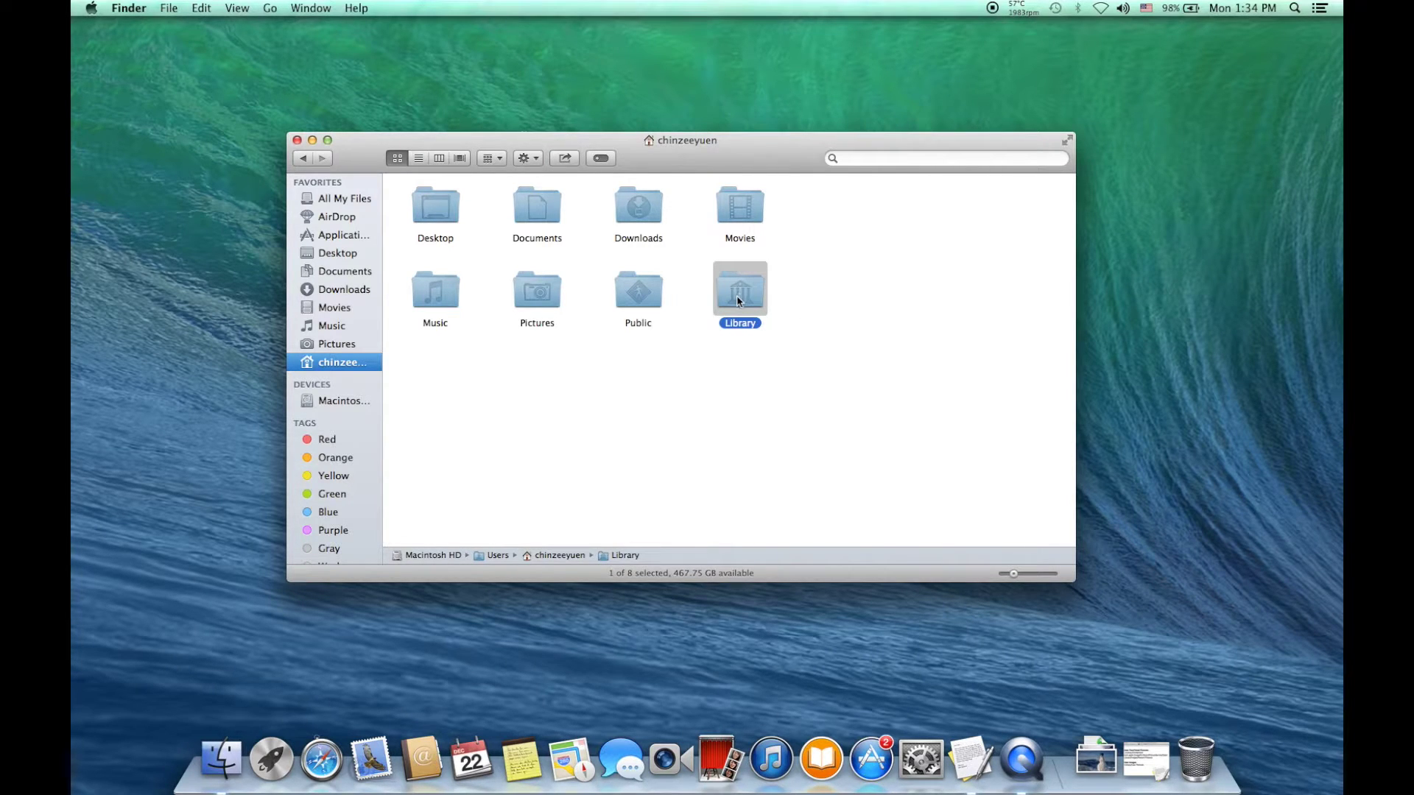
# Open Library > Containers and Quick Look the com.apple.ImageKit.RecentPictureService container
pyautogui.doubleClick(737, 296)
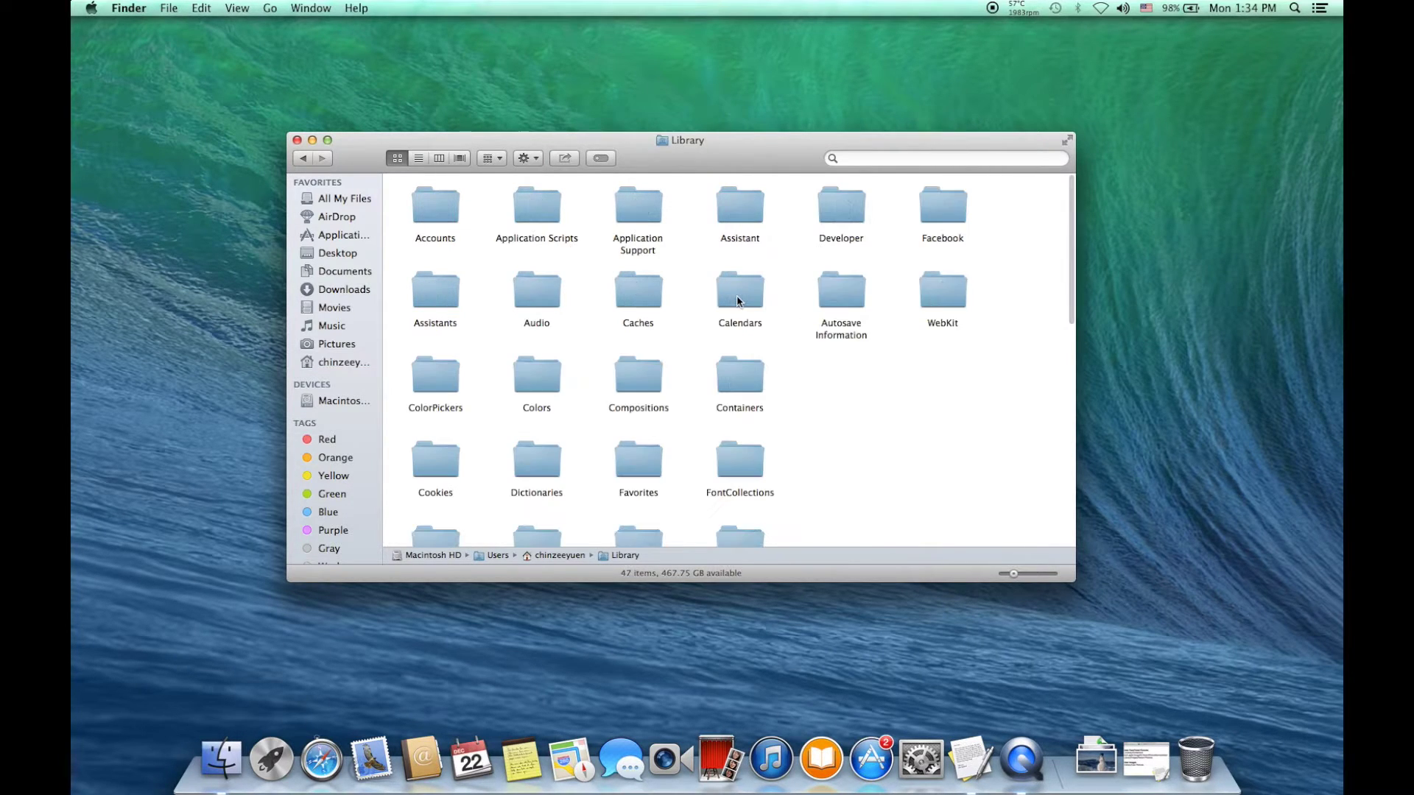
pyautogui.doubleClick(737, 382)
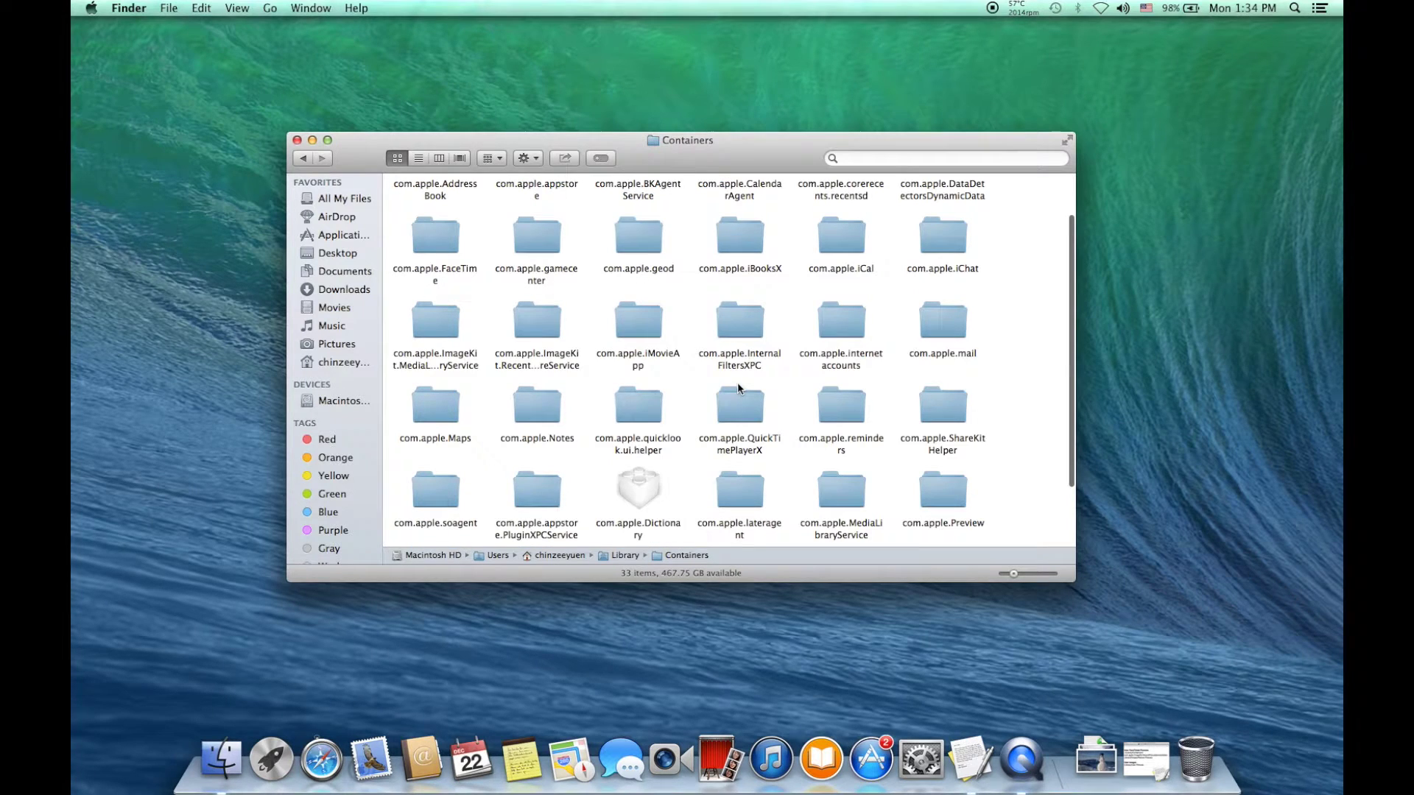
pyautogui.click(532, 328)
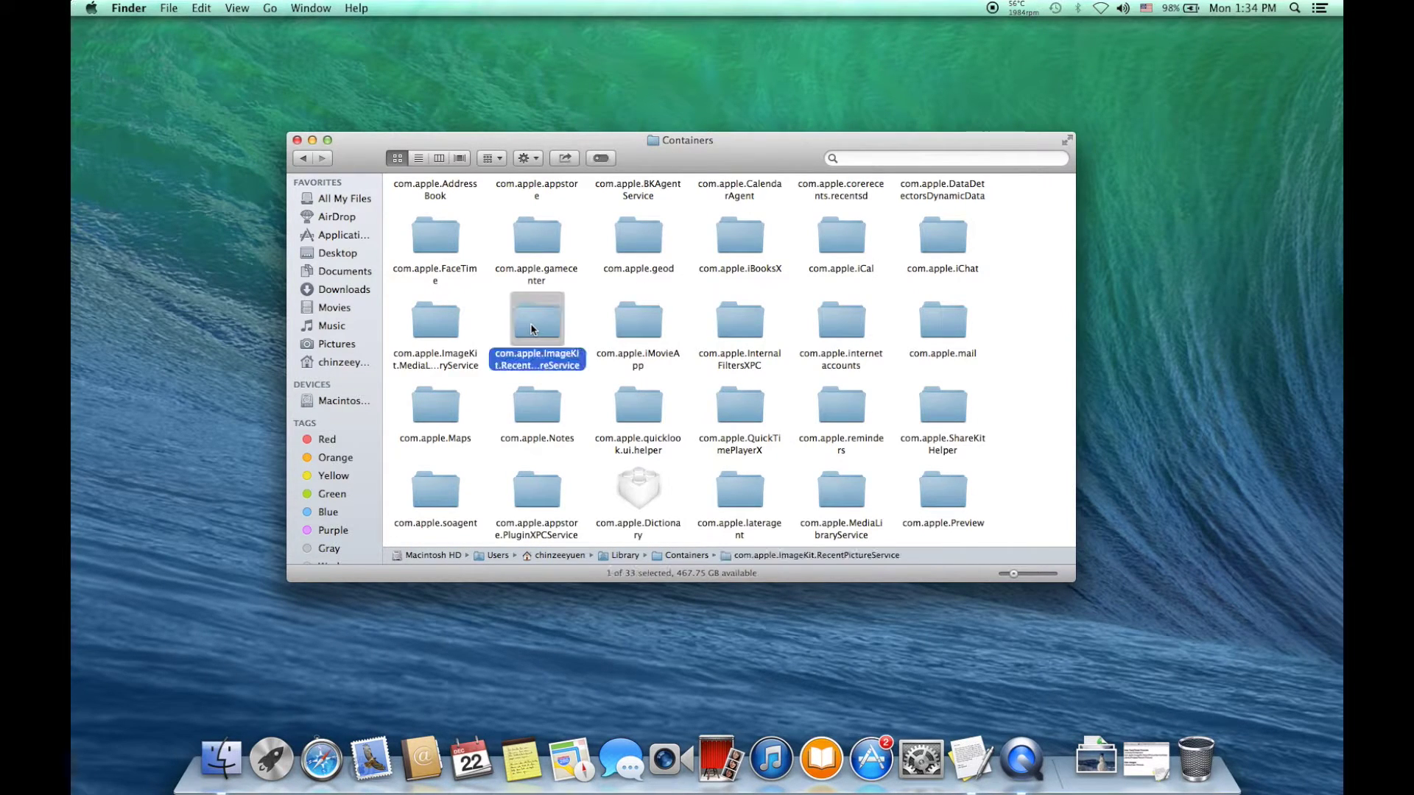
pyautogui.press('space')
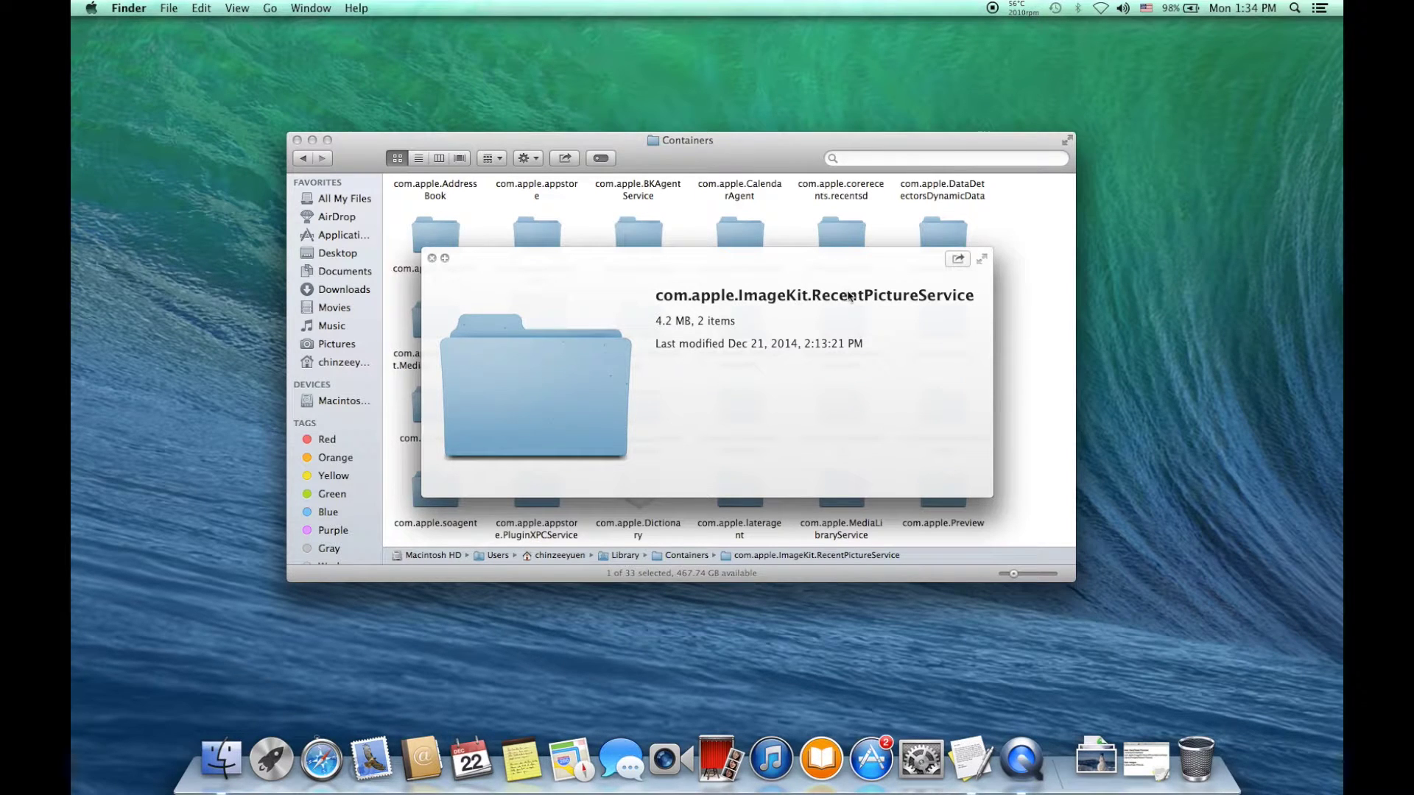
pyautogui.press('space')
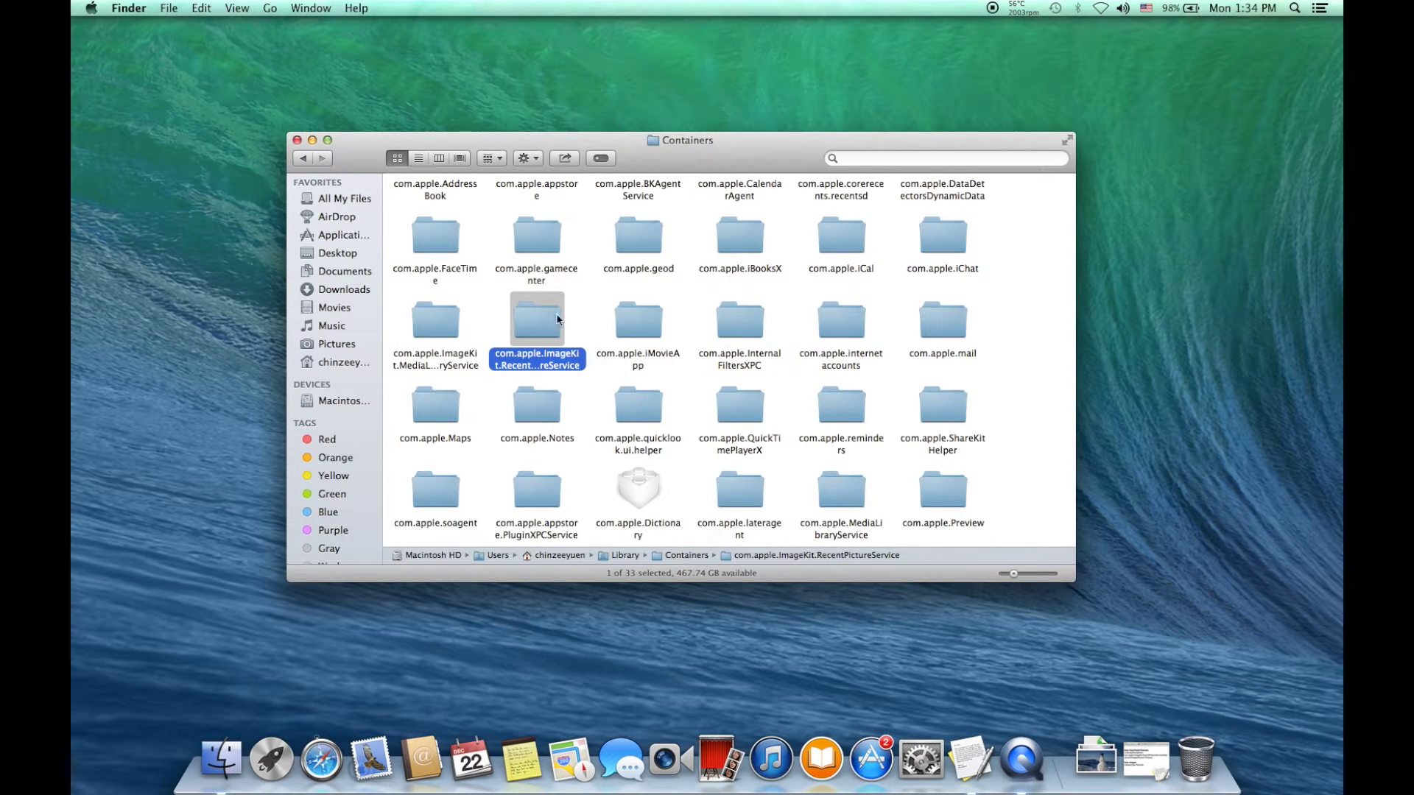
# Drill into the container's Data > Library > Images > Recent Pictures folder
pyautogui.doubleClick(528, 317)
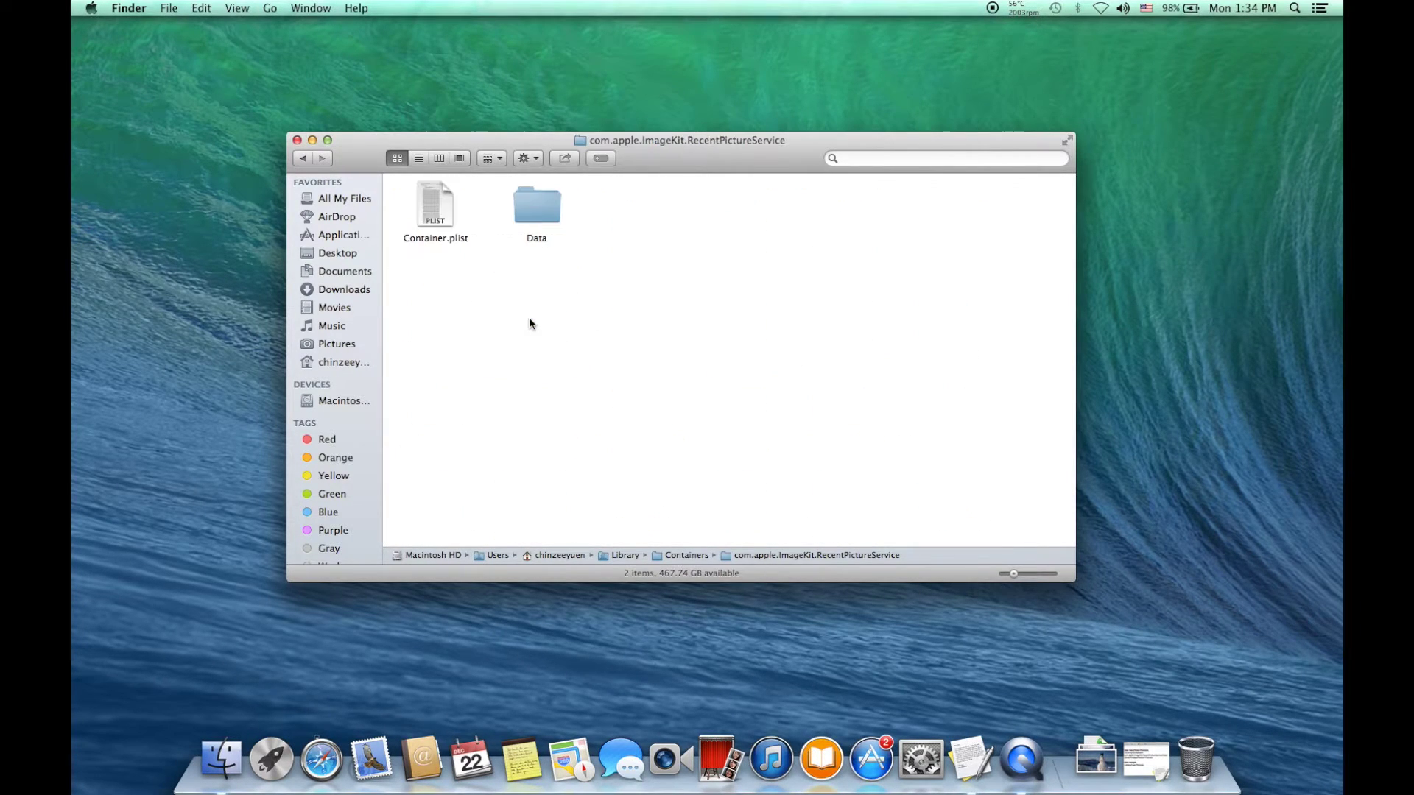
pyautogui.doubleClick(537, 208)
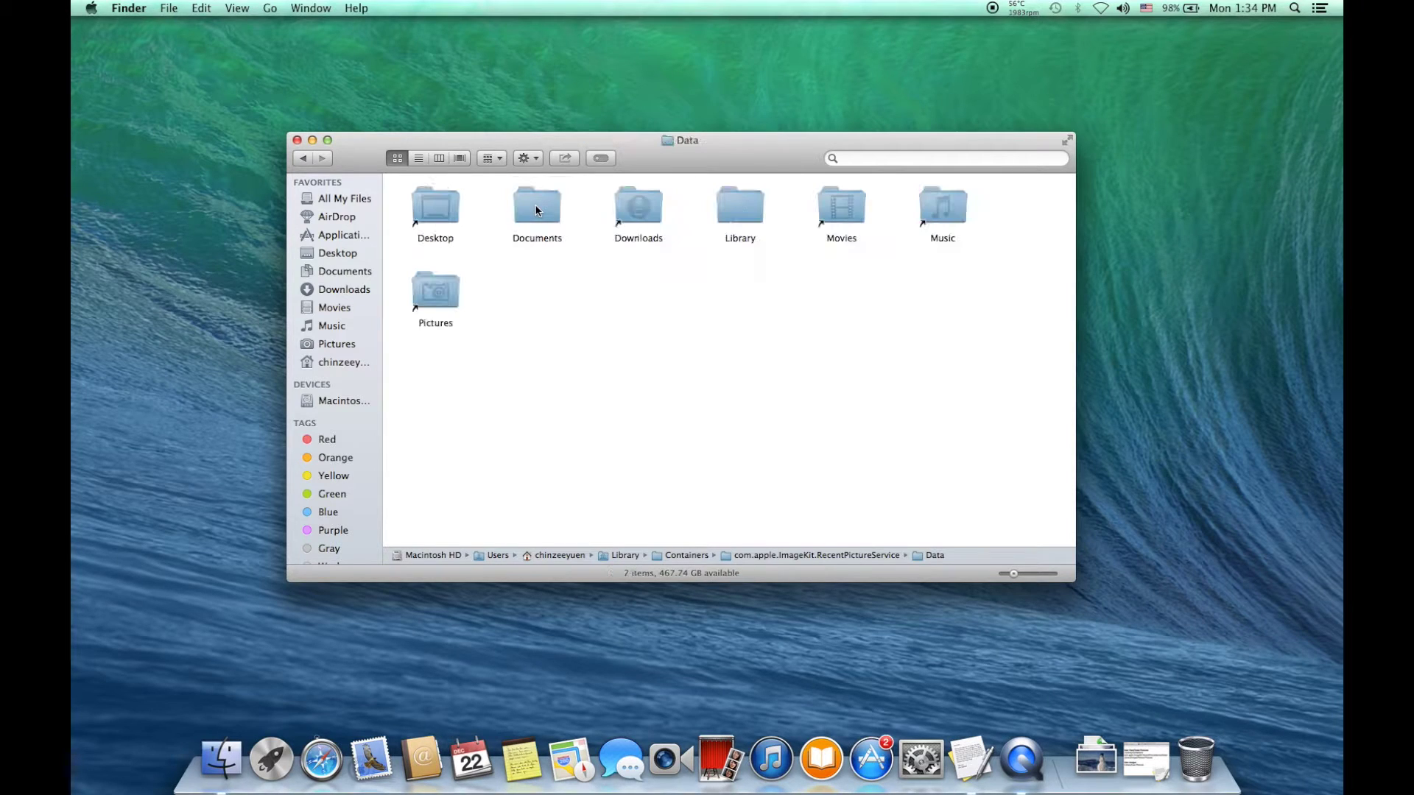
pyautogui.doubleClick(753, 212)
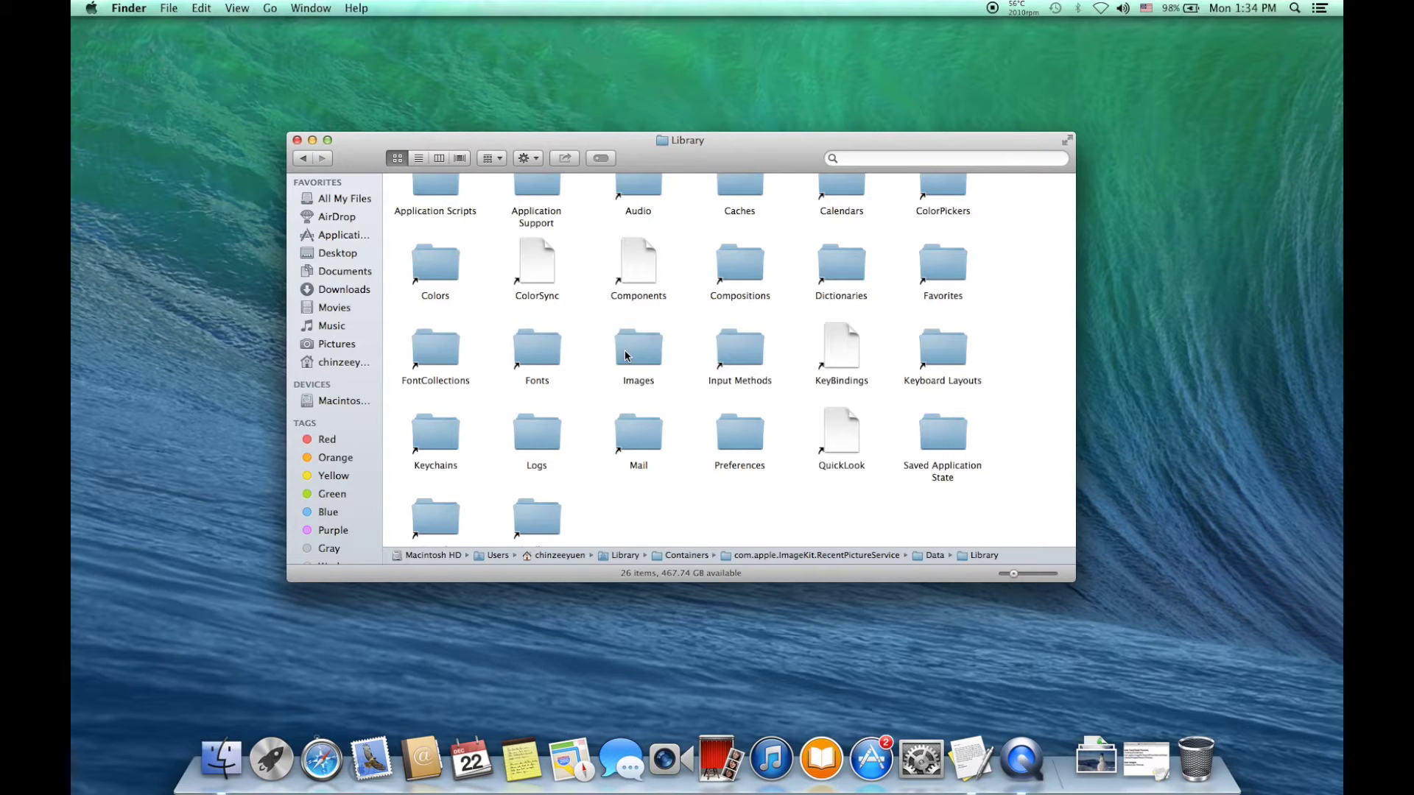
pyautogui.doubleClick(623, 350)
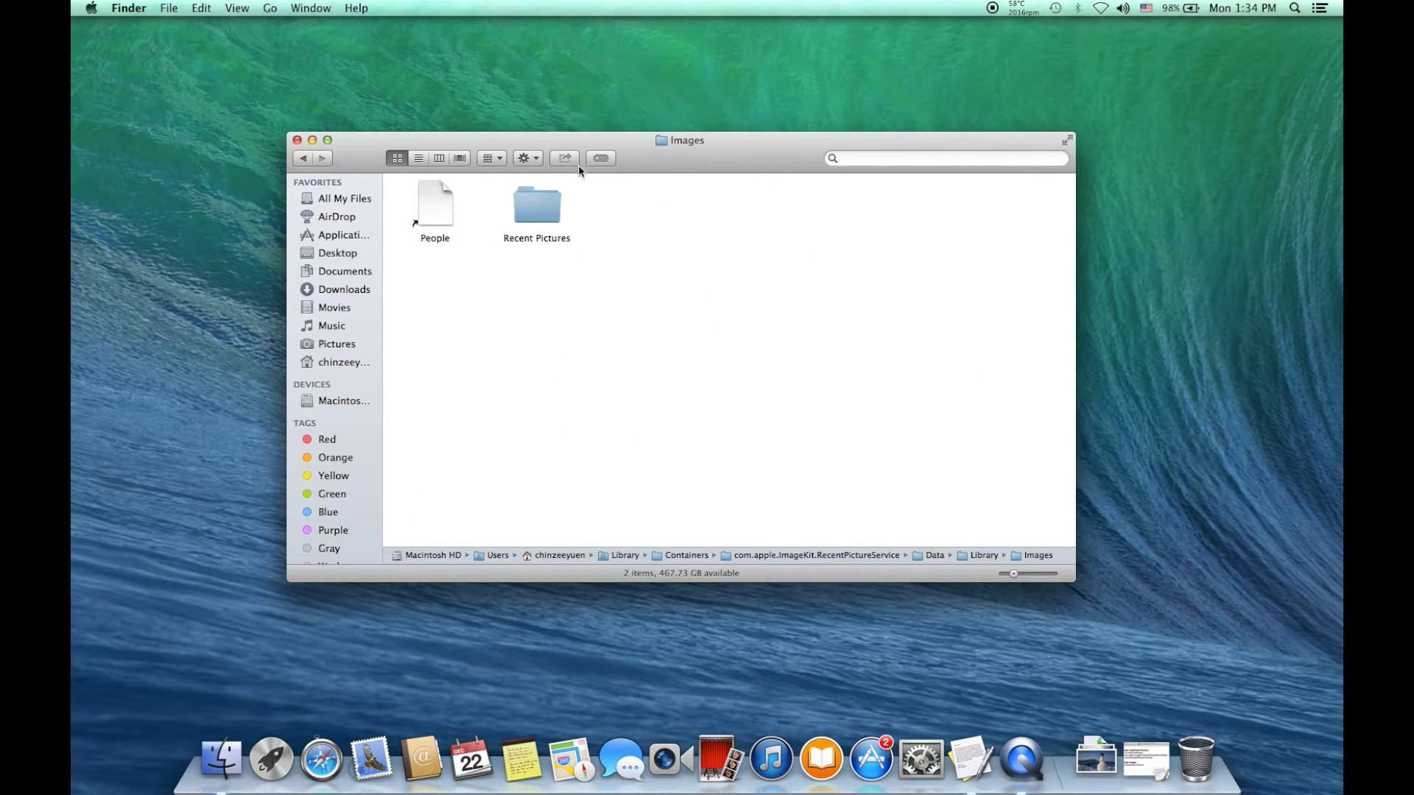
pyautogui.doubleClick(551, 205)
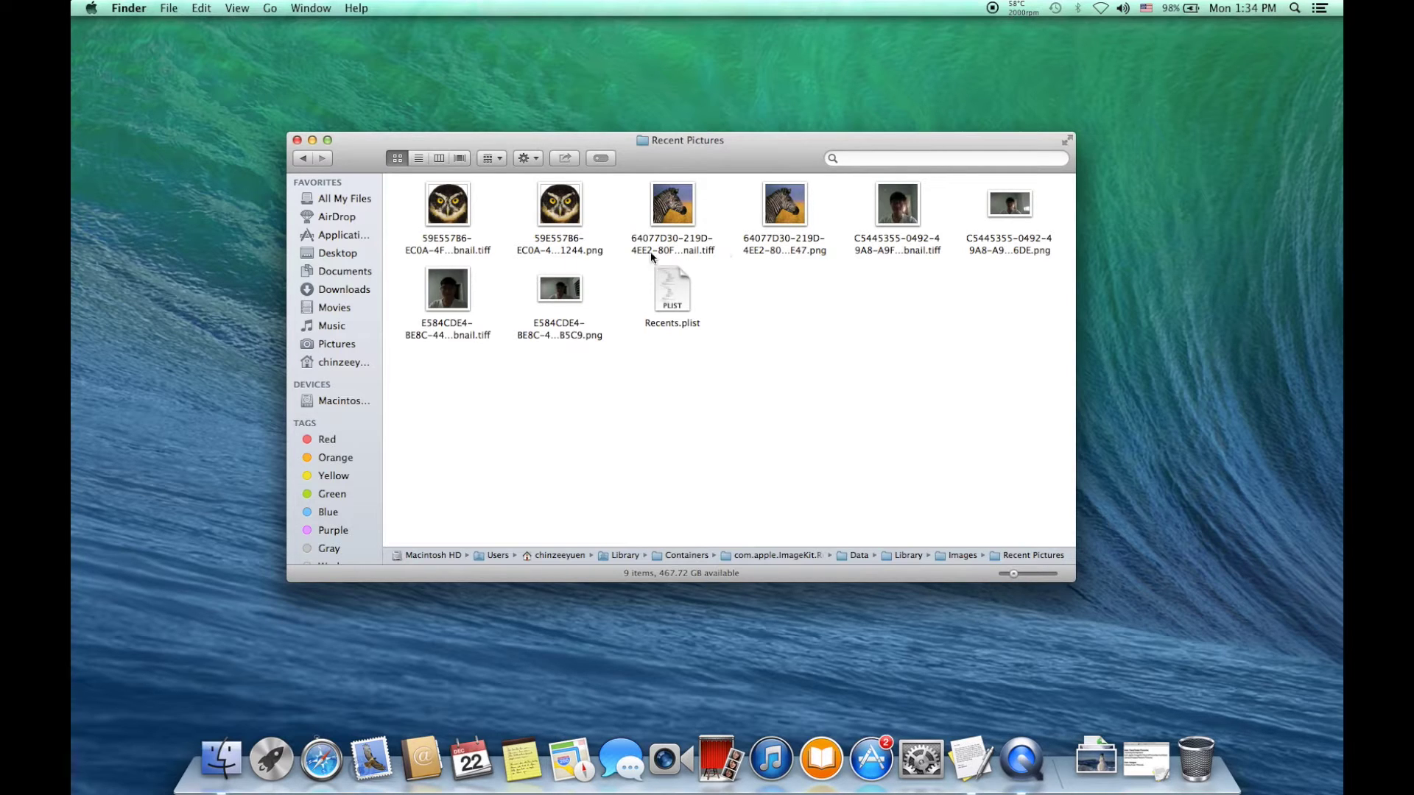
# Open Macintosh HD > Library > User Pictures > Animals
pyautogui.click(328, 403)
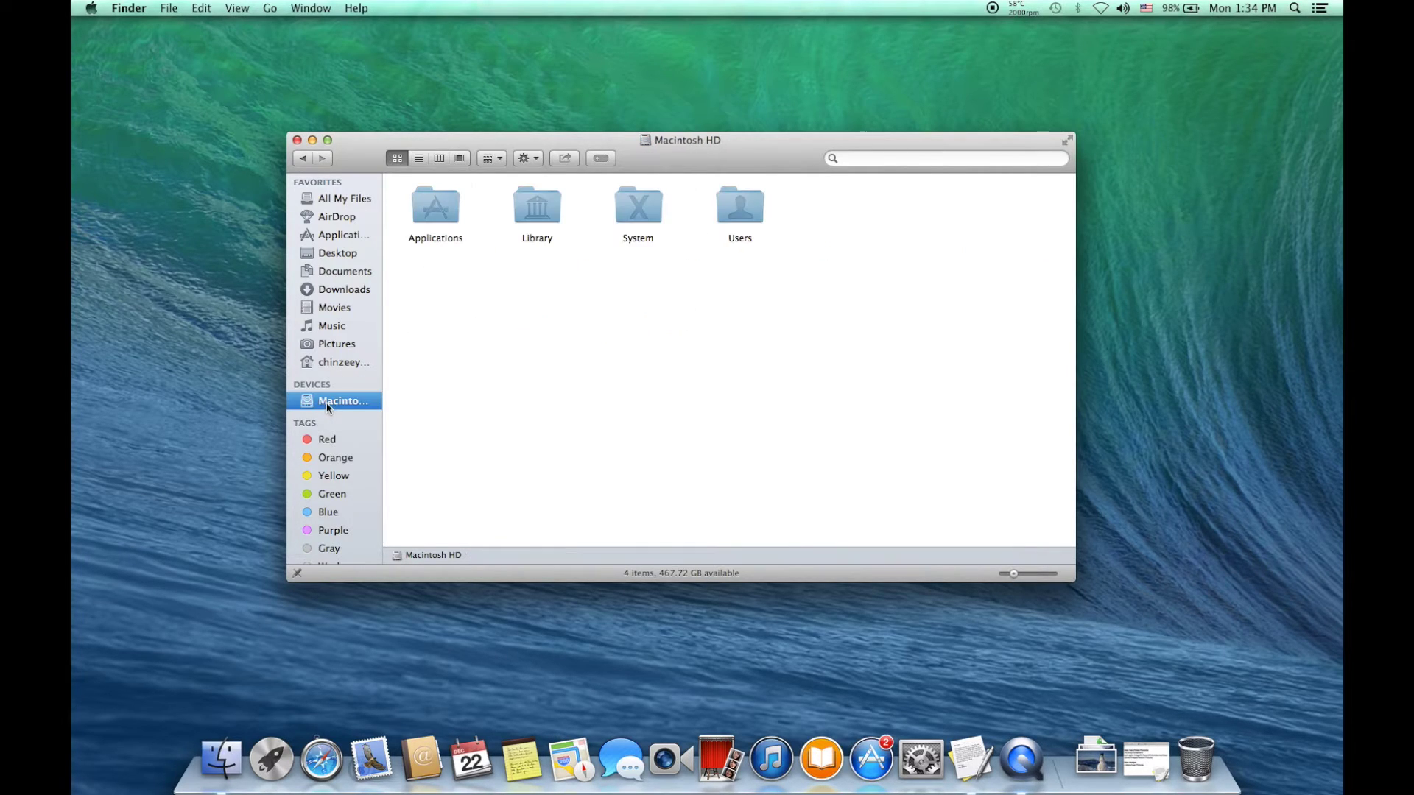
pyautogui.doubleClick(536, 210)
pyautogui.scroll(-10, 553, 218)
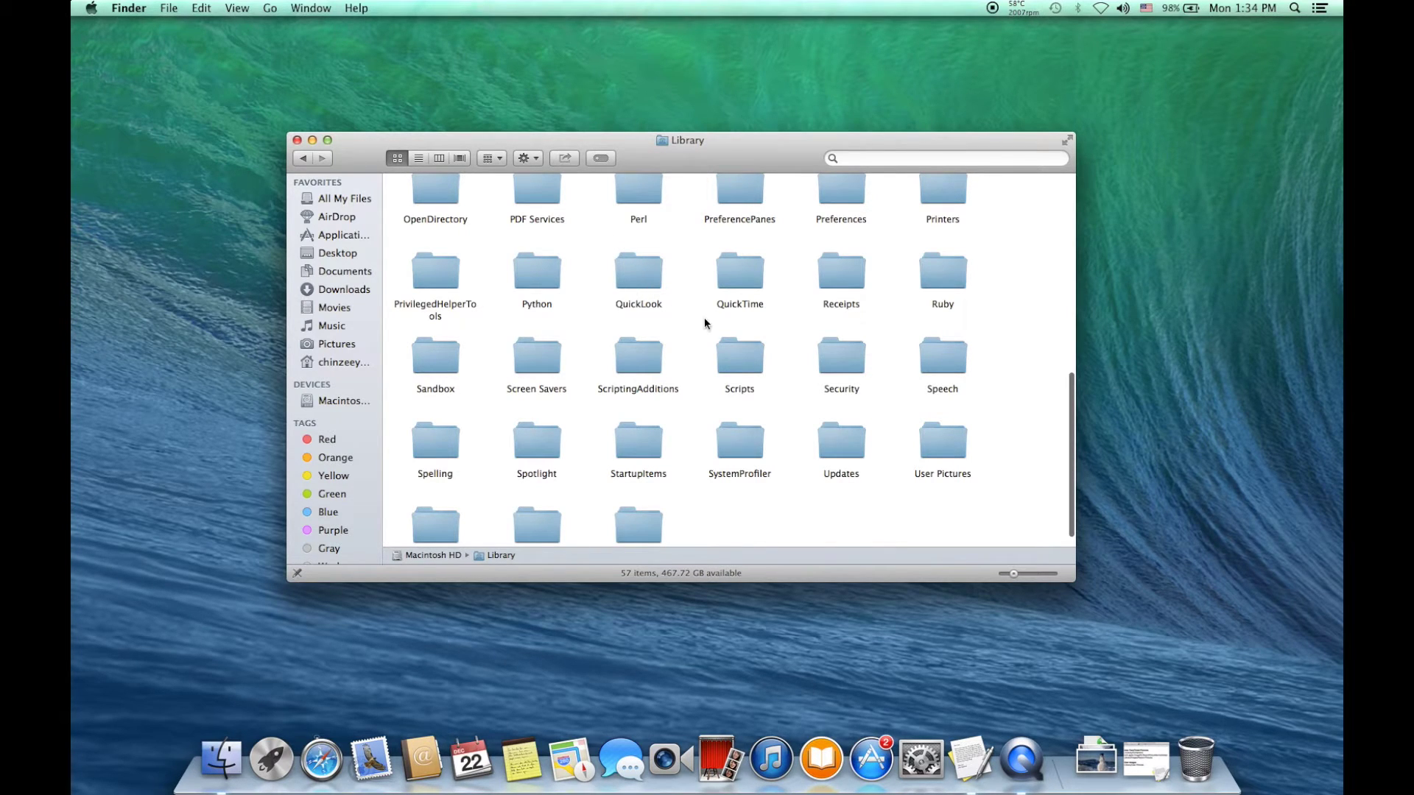
pyautogui.doubleClick(939, 443)
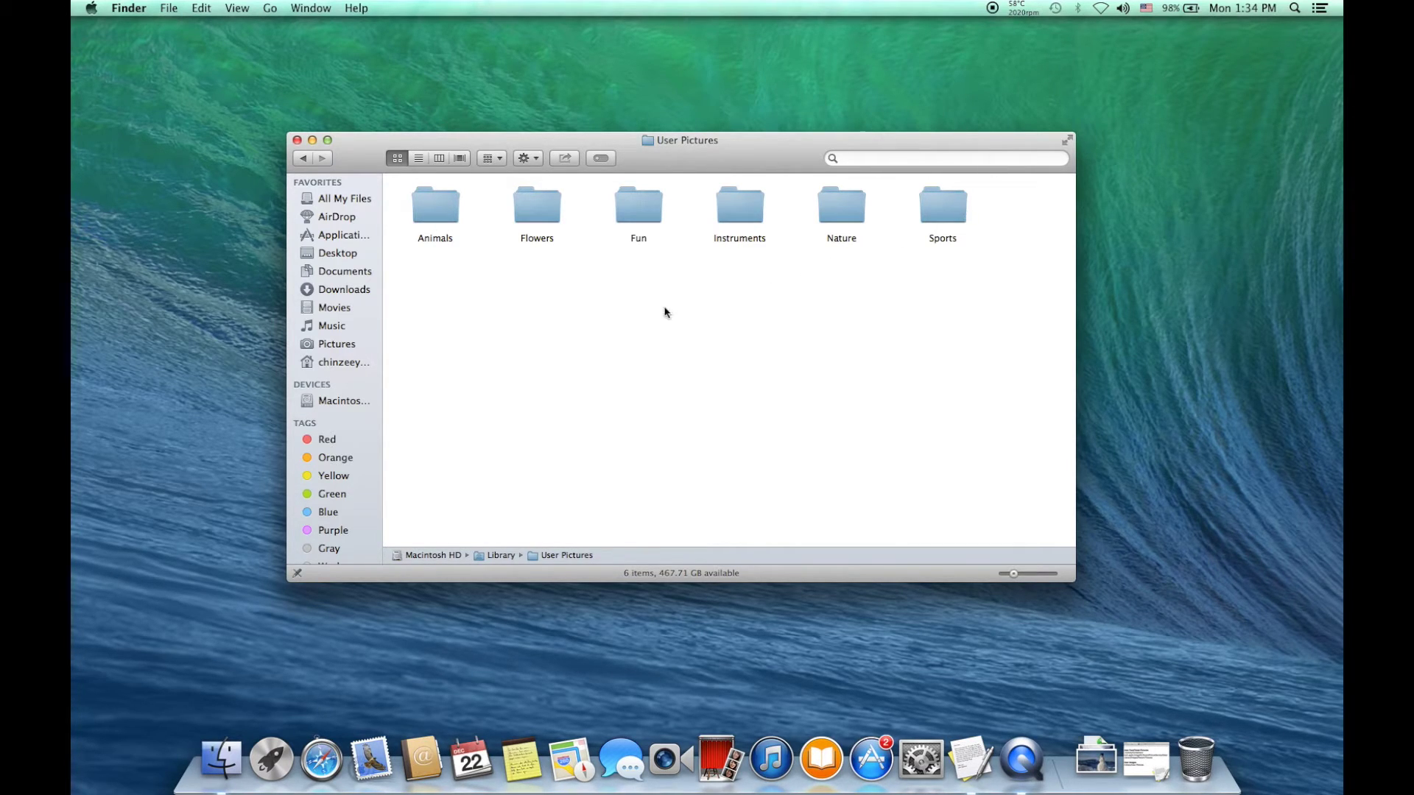
pyautogui.doubleClick(436, 211)
# Quick Look Eagle, Owl, Penguin and Zebra, then clear the selection
pyautogui.click(436, 205)
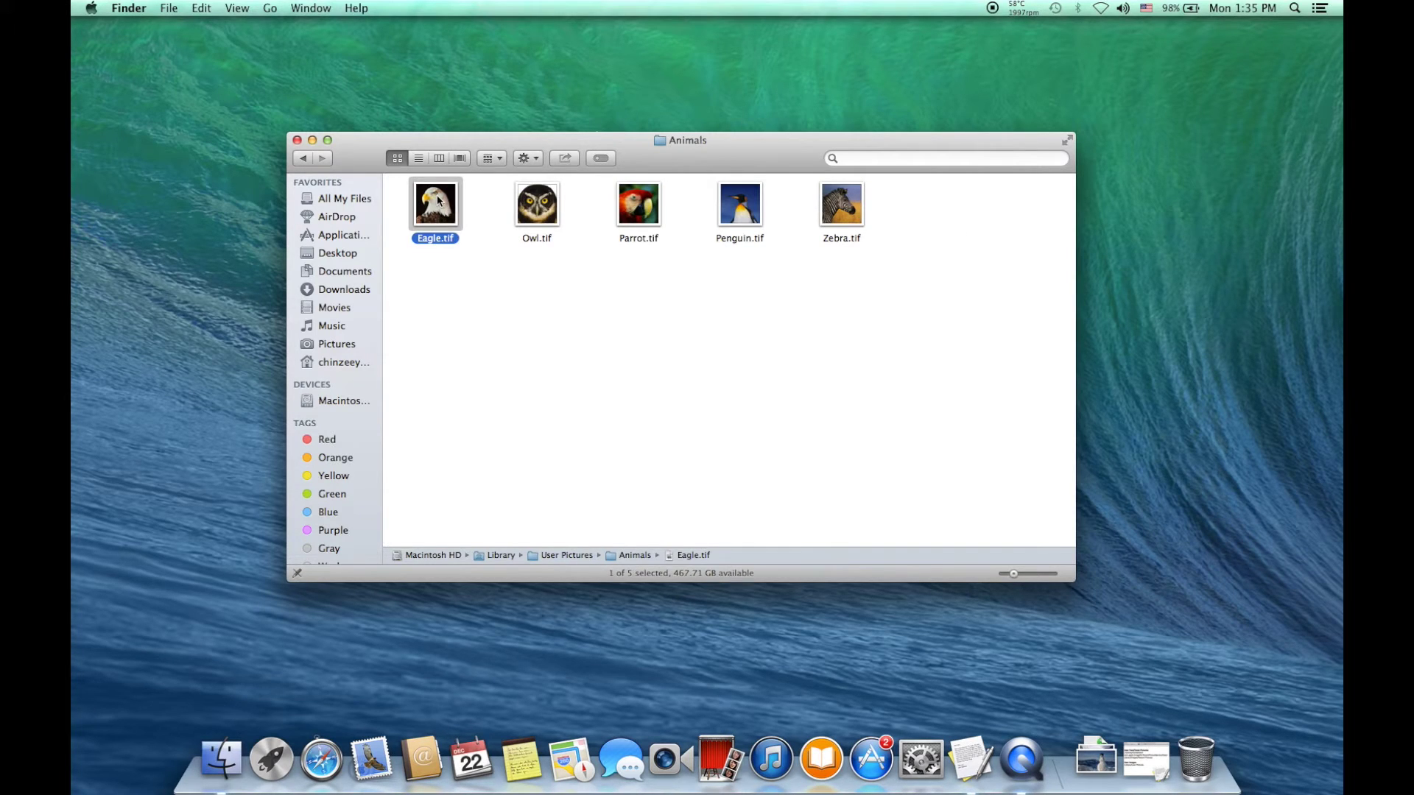
pyautogui.press('space')
pyautogui.press('Right')
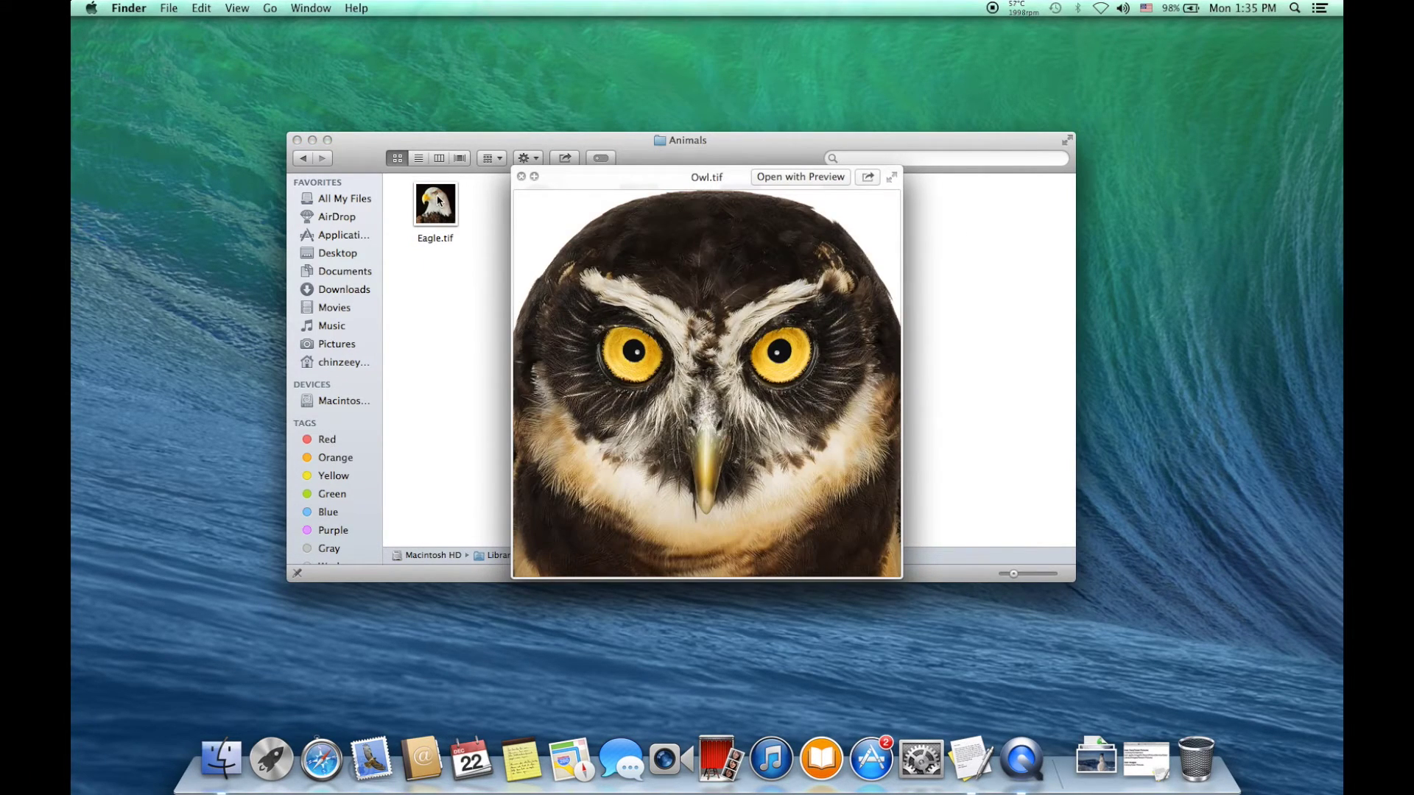
pyautogui.press('Right')
pyautogui.press('Right')
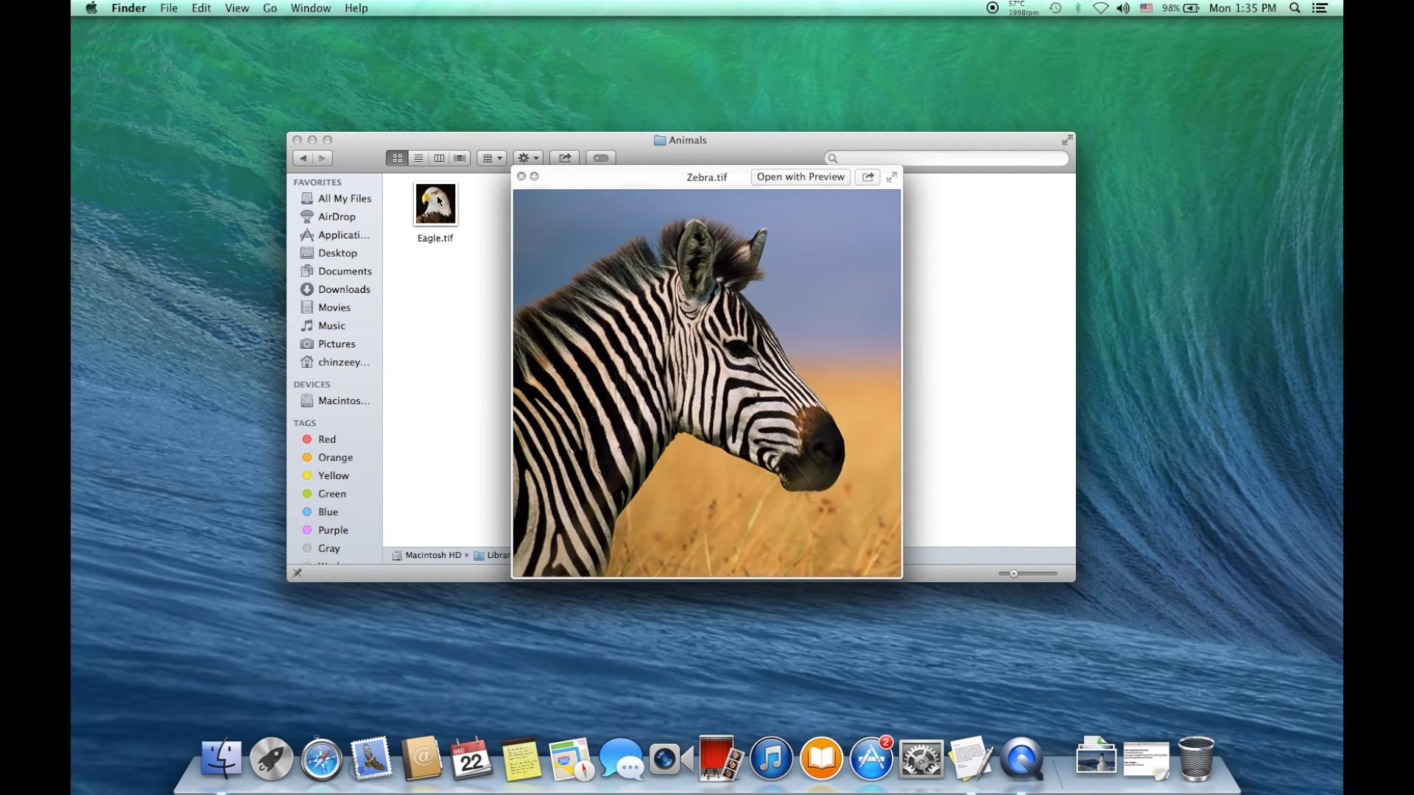
pyautogui.press('space')
pyautogui.click(389, 277)
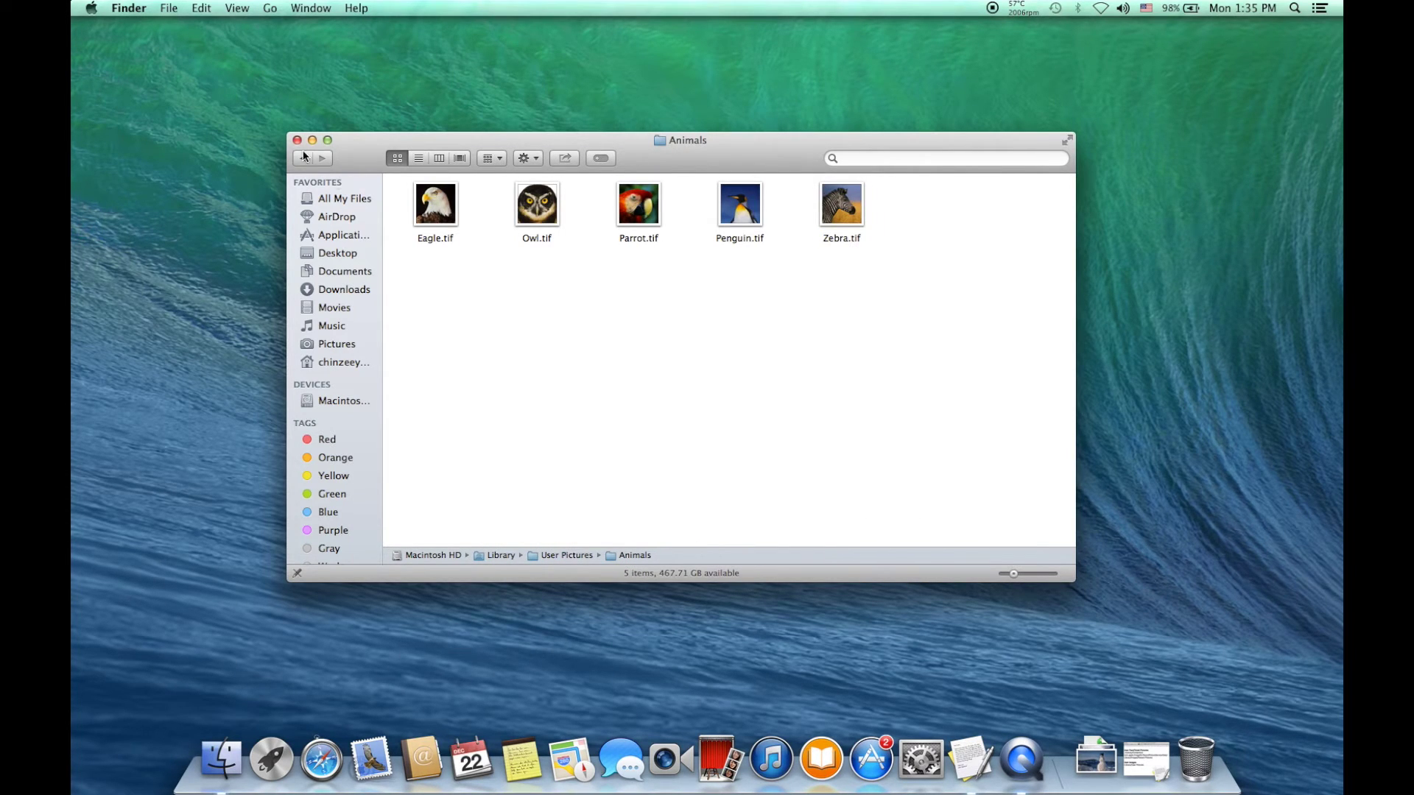